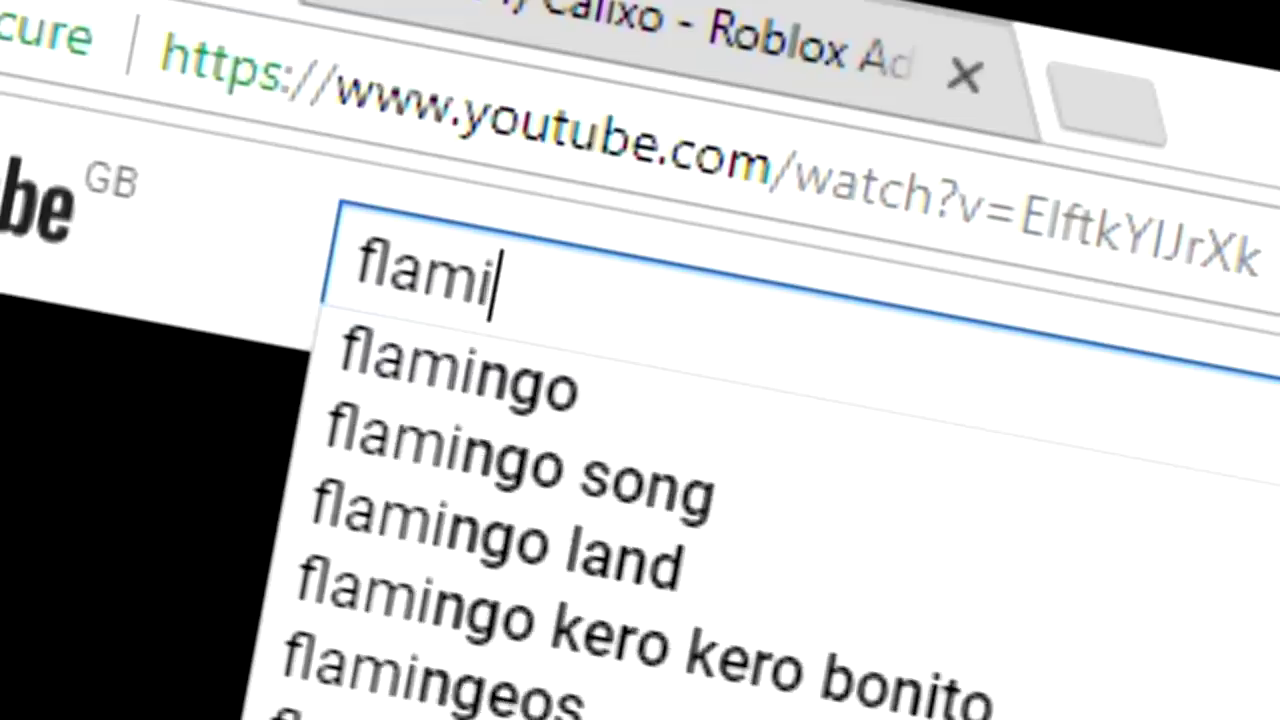
Search YouTube for 'flamingo'.
{"action": "type", "text": "ngo"}
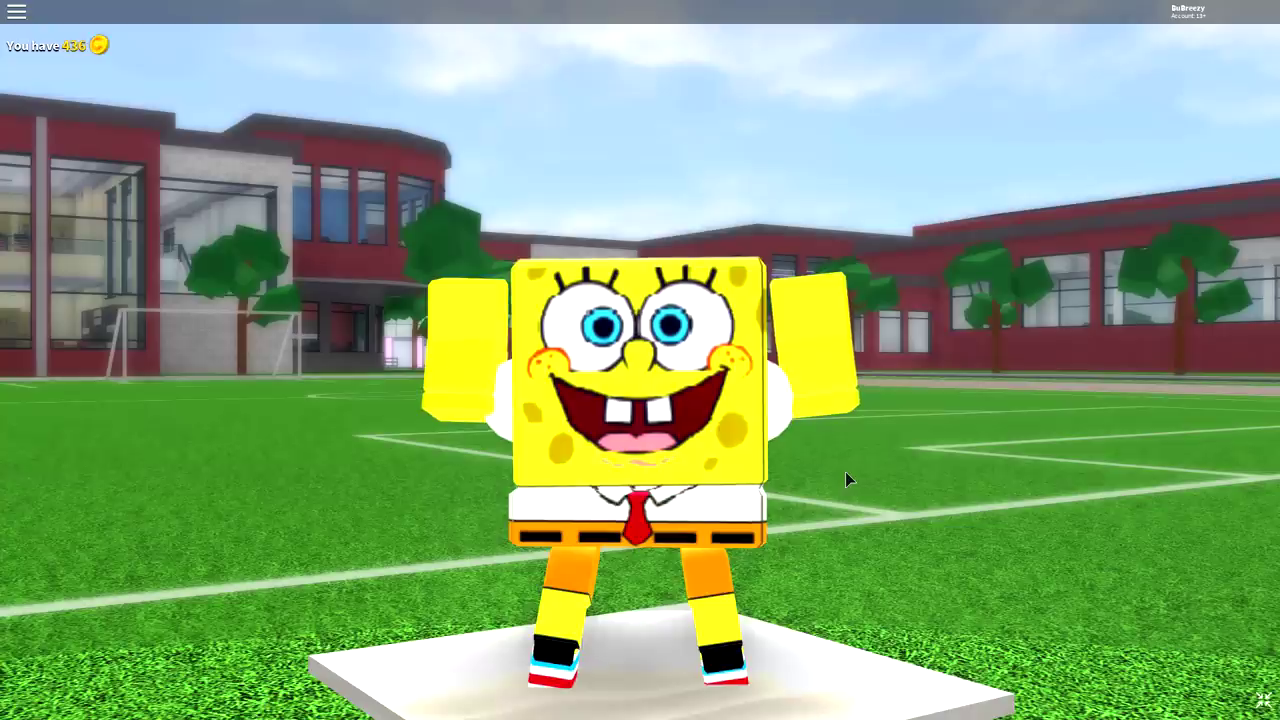
Walk the SpongeBob avatar away to show its spotted back, then turn it to face the camera.
{"action": "key", "text": "w"}
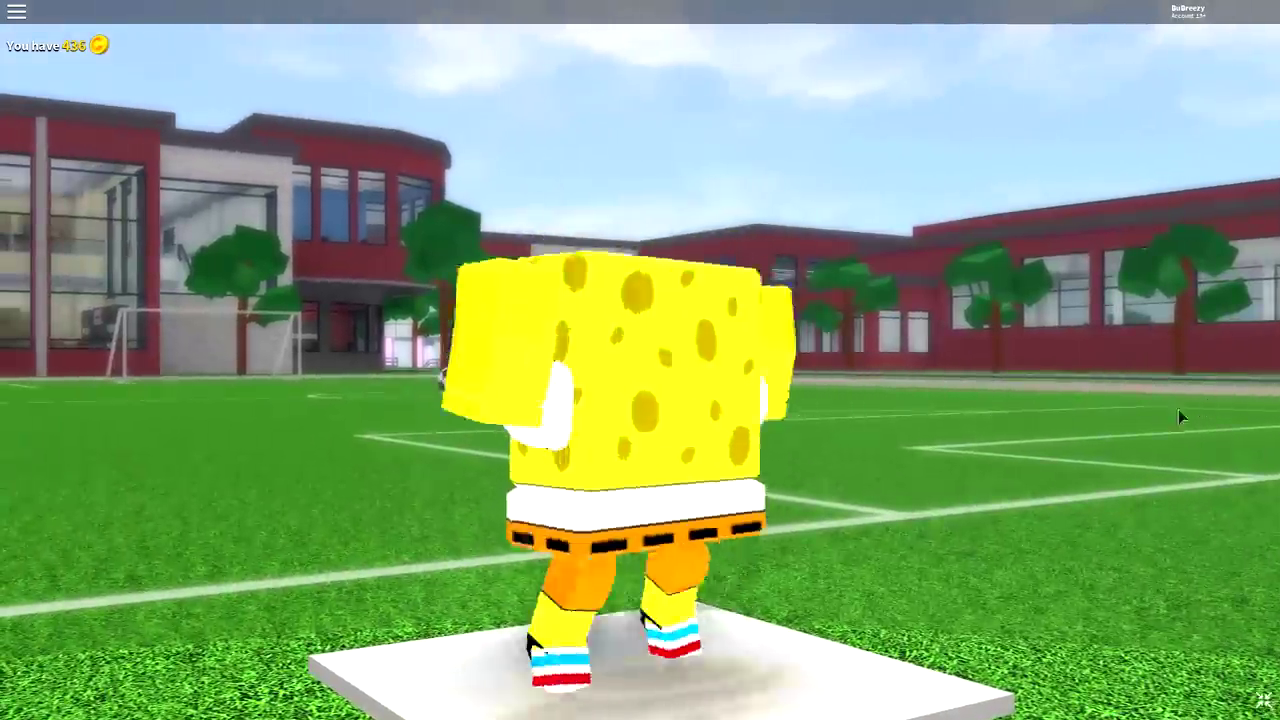
{"action": "key", "text": "s"}
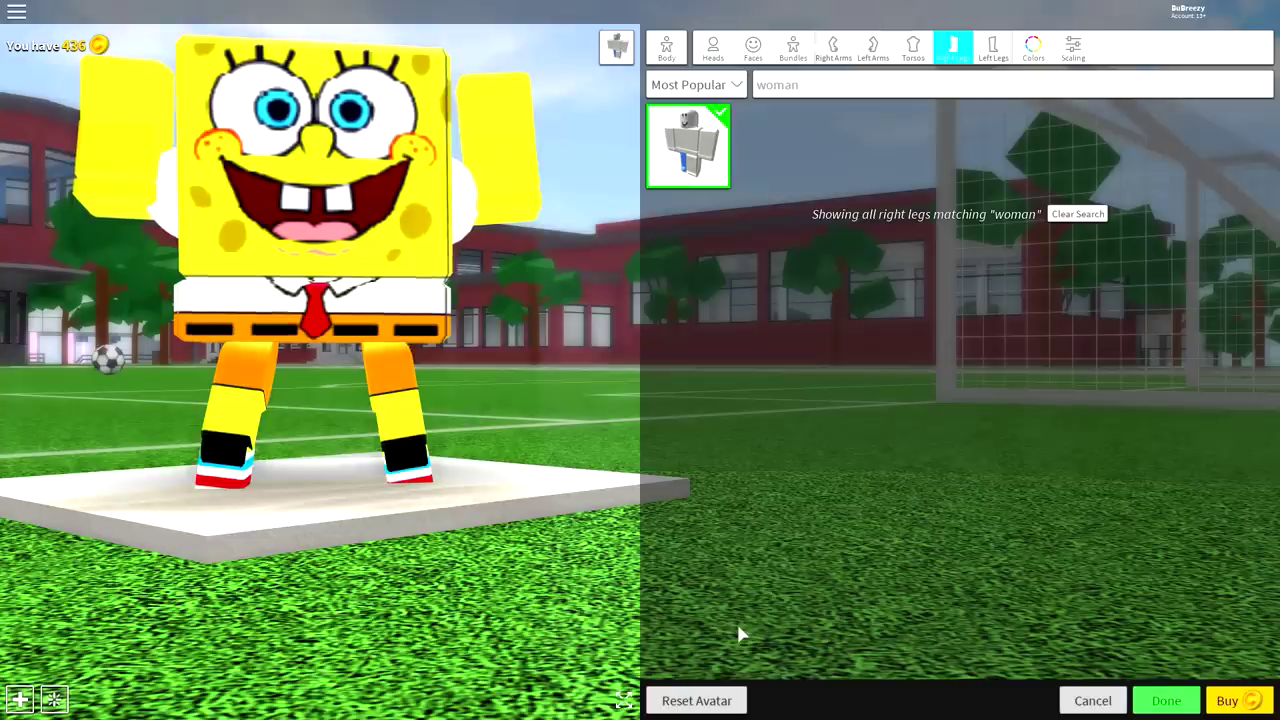
Reset to the player's own Roblox avatar with orange top, red shorts and blond hair, and reopen the editor.
{"action": "left_click", "coordinate": [688, 703]}
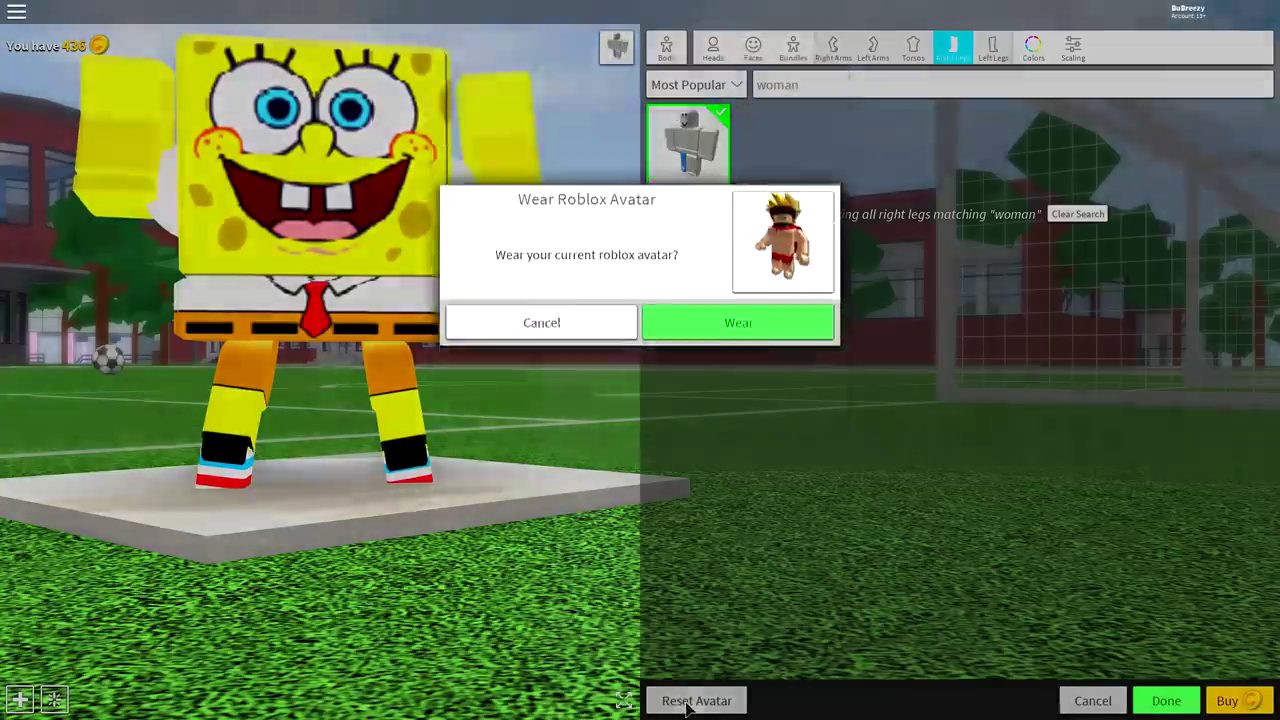
{"action": "left_click", "coordinate": [768, 425]}
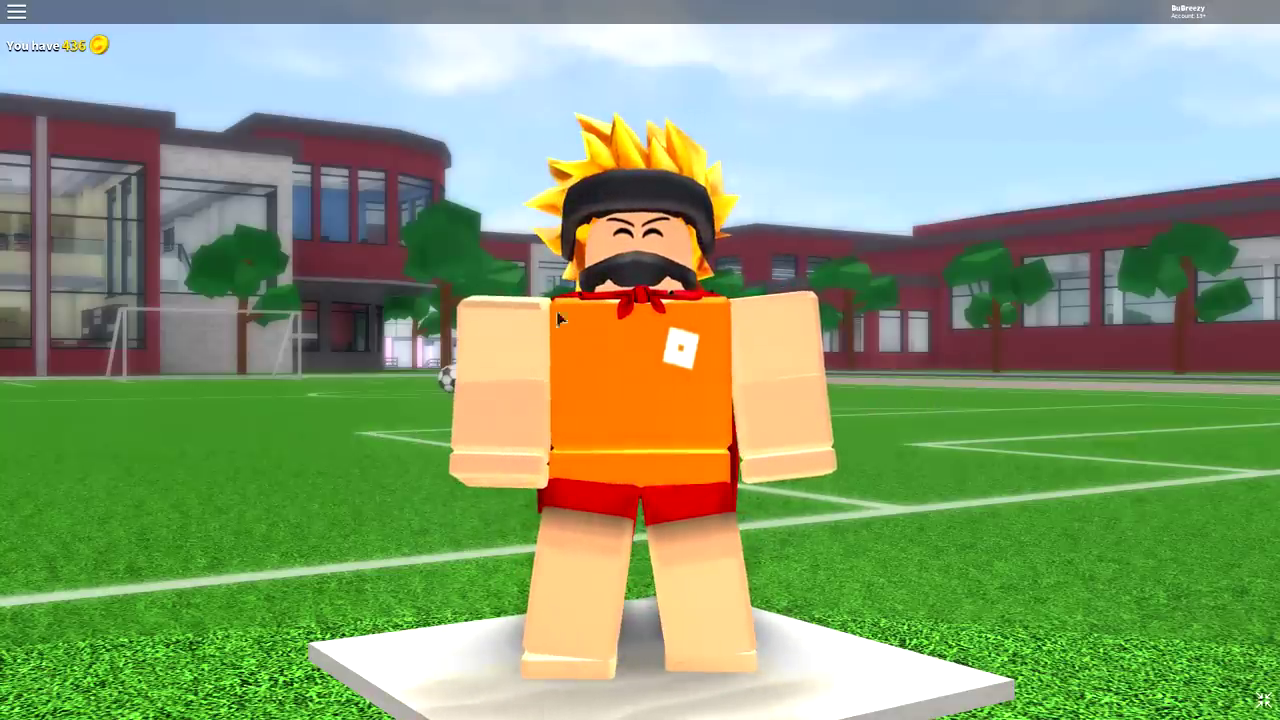
{"action": "left_click", "coordinate": [632, 394]}
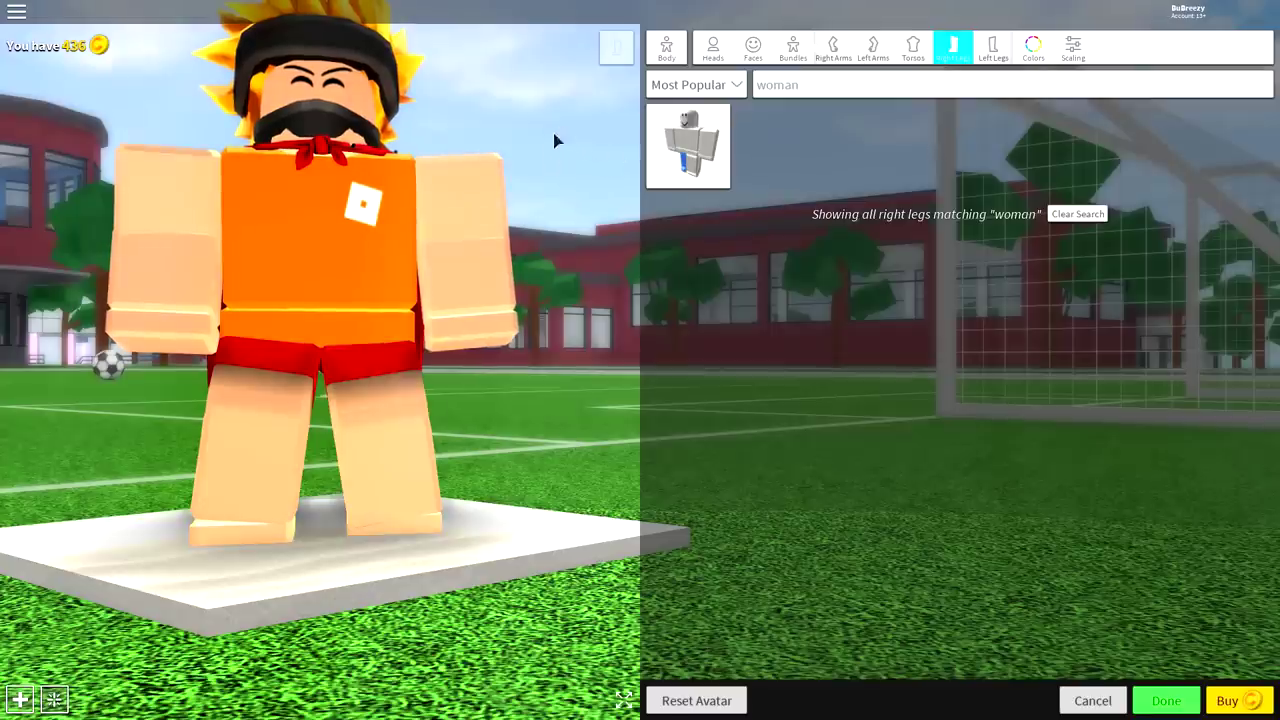
Put on the American Woman hat from the accessory hats list.
{"action": "left_click", "coordinate": [666, 50]}
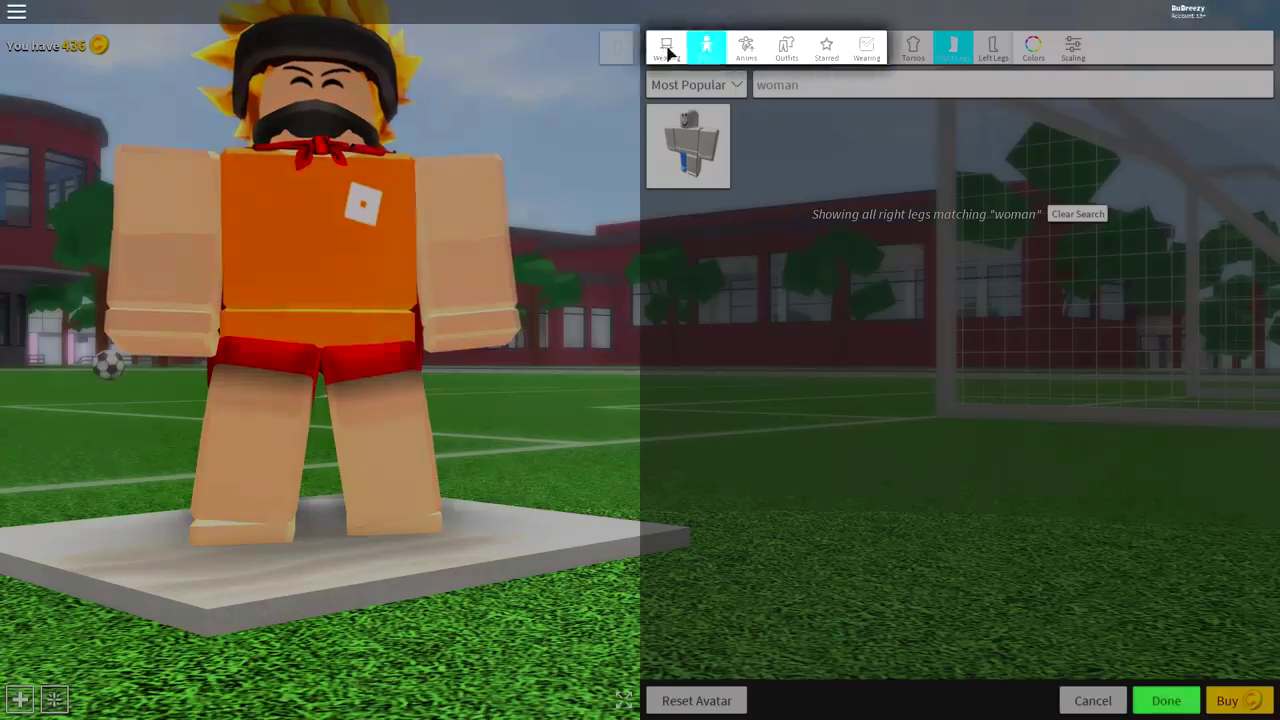
{"action": "left_click", "coordinate": [666, 52]}
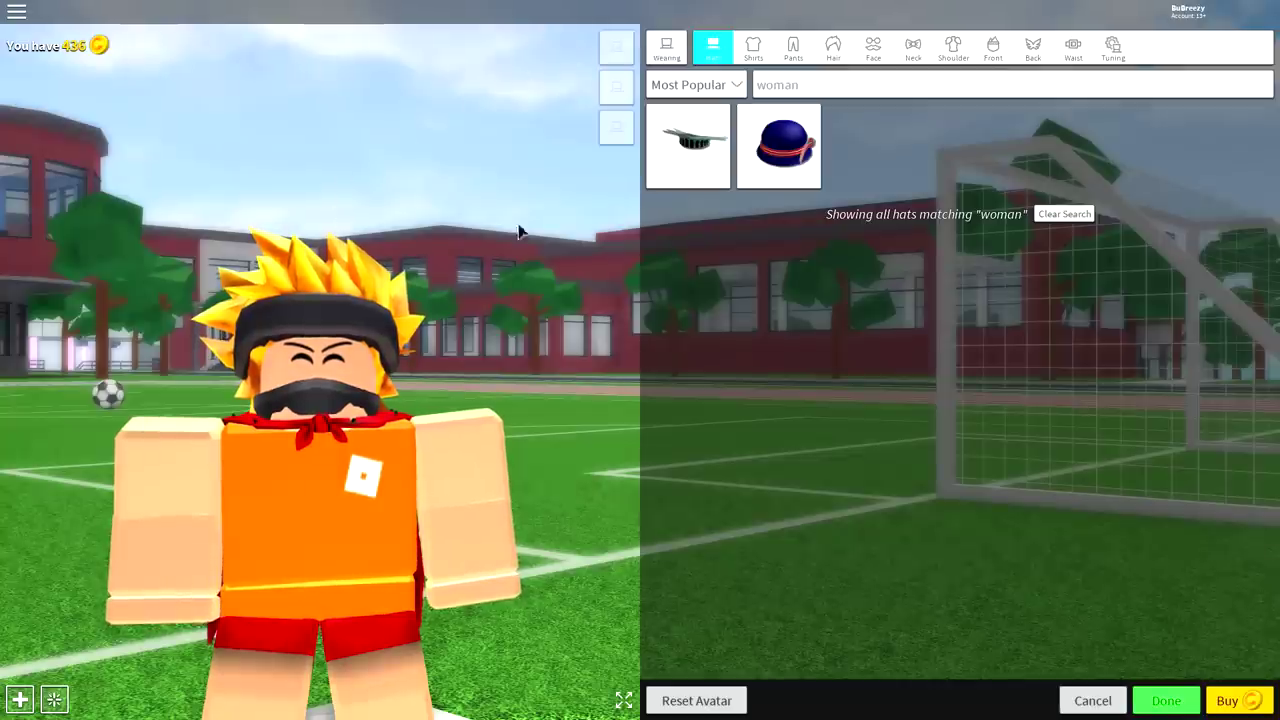
{"action": "left_click", "coordinate": [1112, 46]}
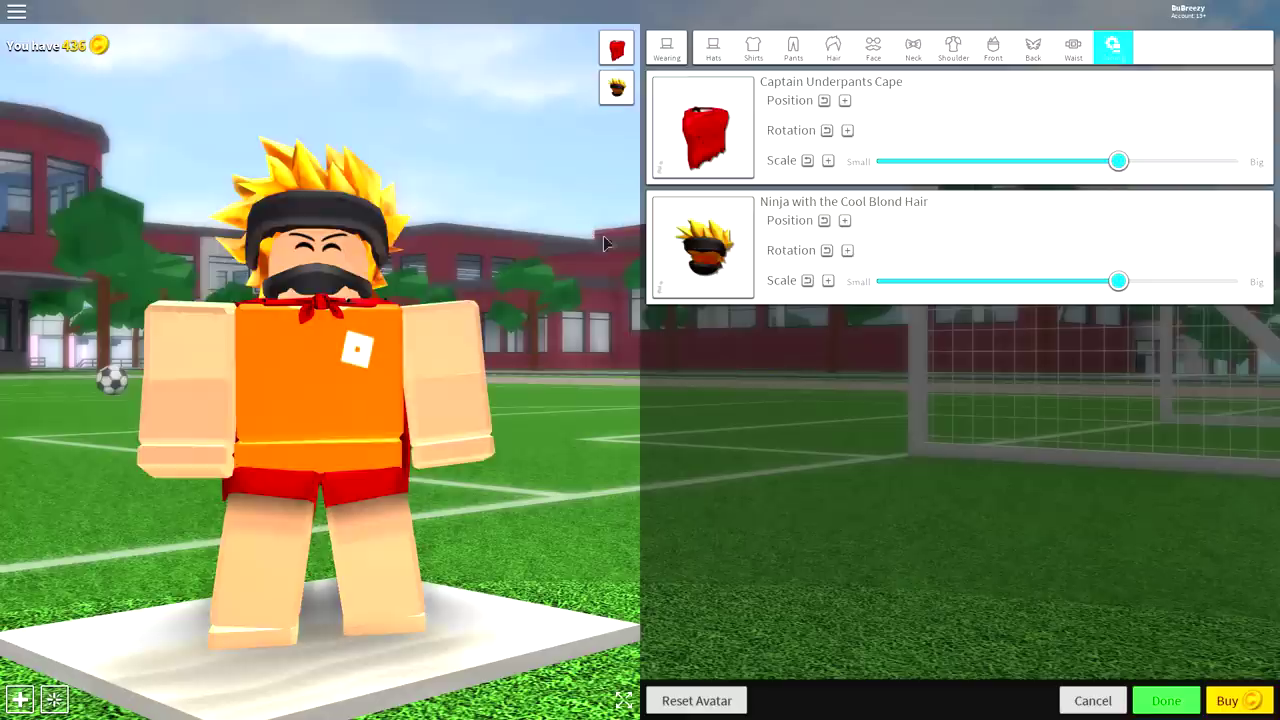
{"action": "left_click", "coordinate": [713, 48]}
{"action": "left_click", "coordinate": [797, 143]}
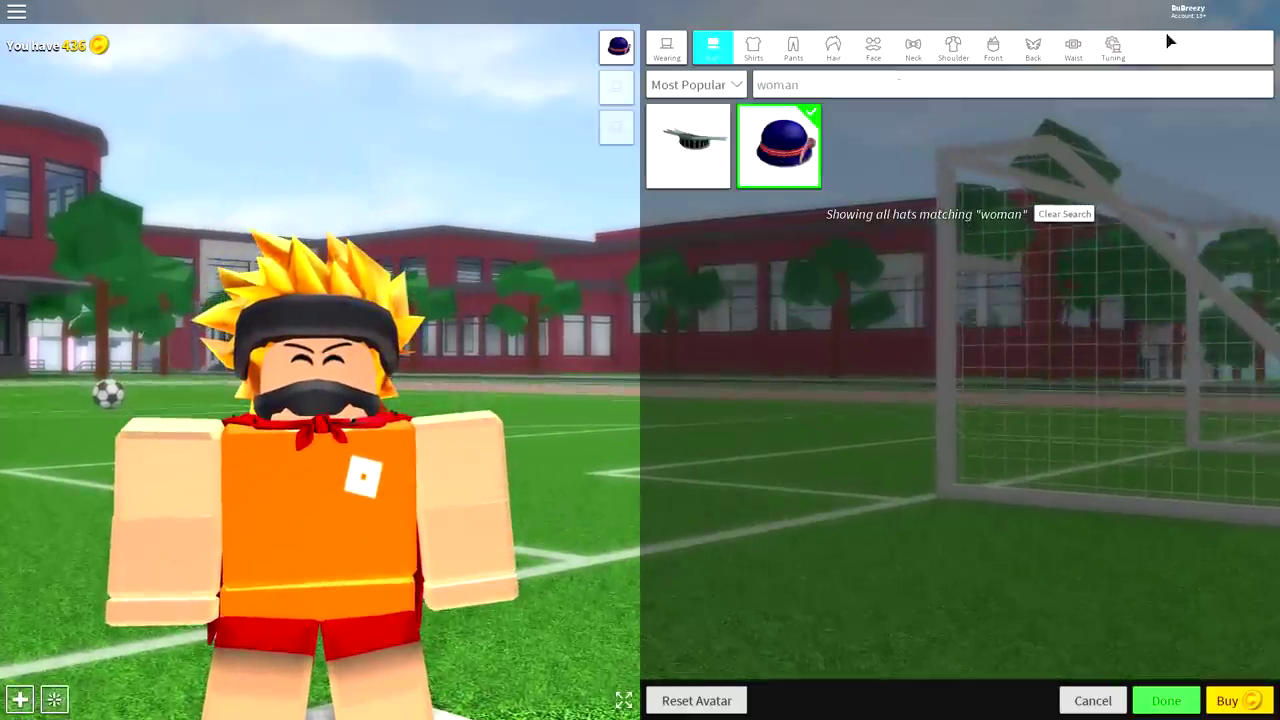
{"action": "left_click", "coordinate": [1112, 46]}
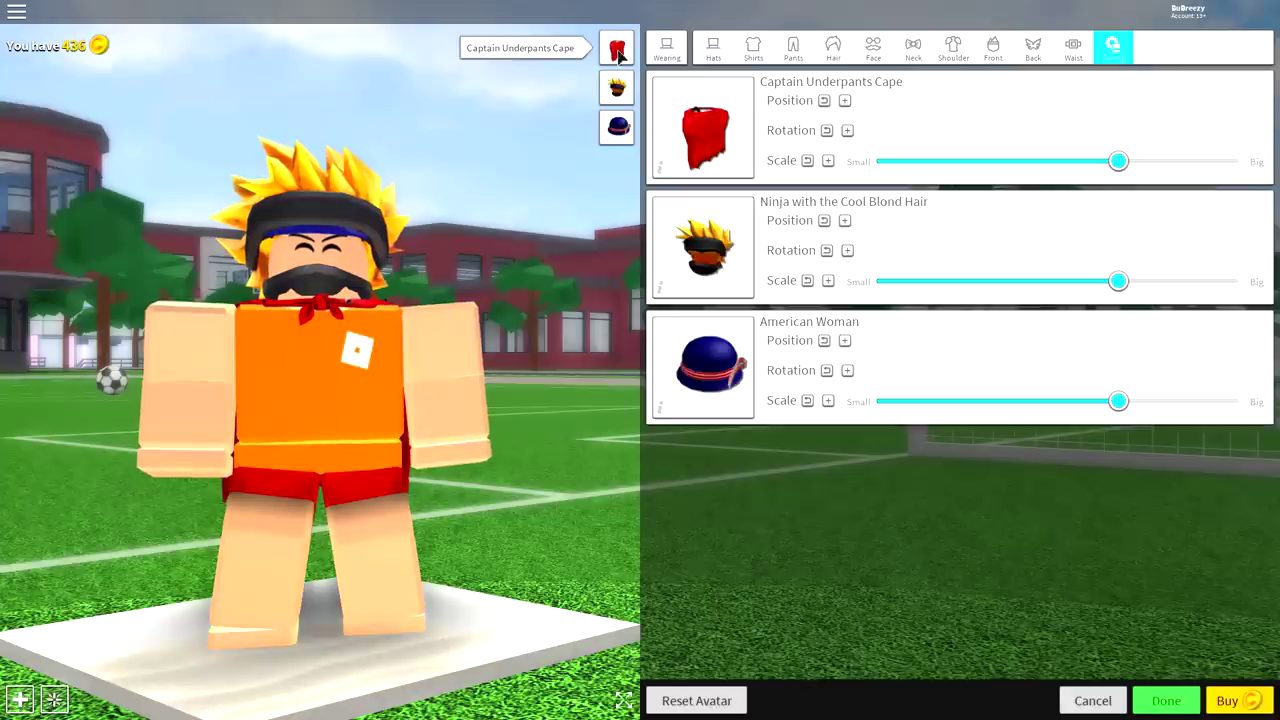
Remove the Captain Underpants Cape, blond ninja hair and American Woman hat, leaving the avatar bald.
{"action": "left_click", "coordinate": [618, 50]}
{"action": "left_click", "coordinate": [618, 50]}
{"action": "left_click", "coordinate": [618, 50]}
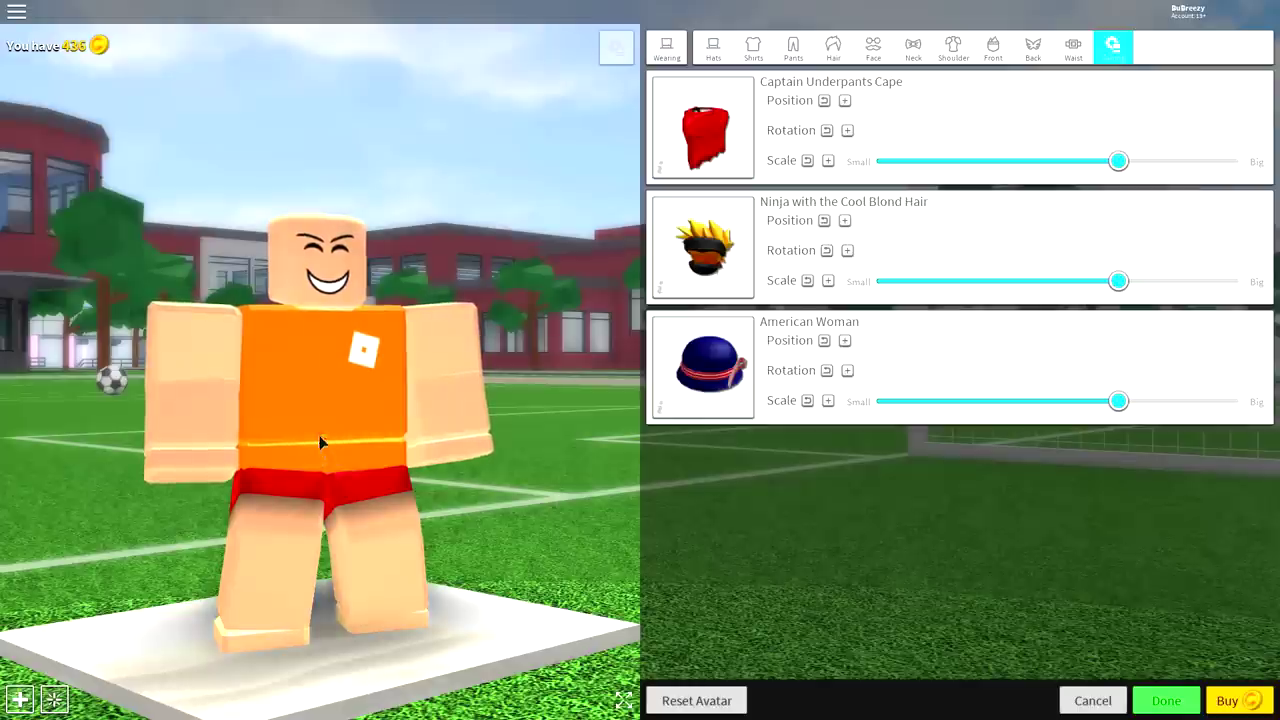
{"action": "left_click", "coordinate": [668, 47]}
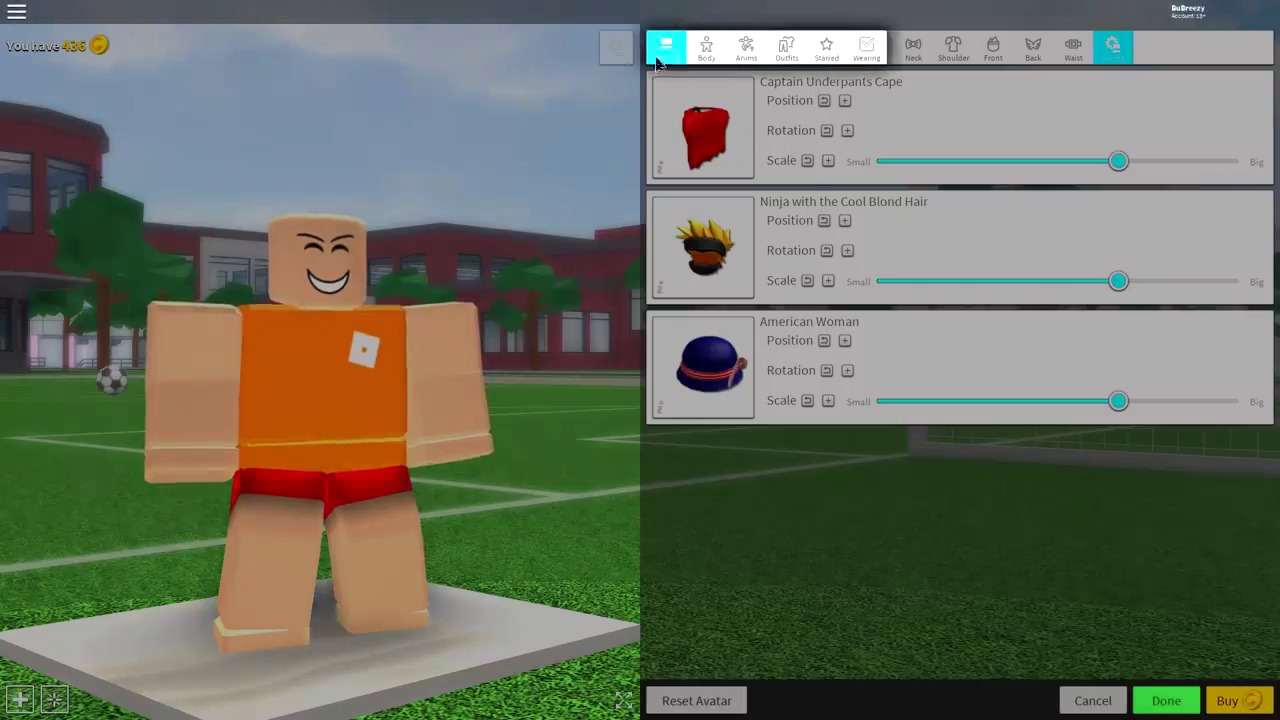
Search the heads for 'headless' and equip the headless head.
{"action": "left_click", "coordinate": [706, 52]}
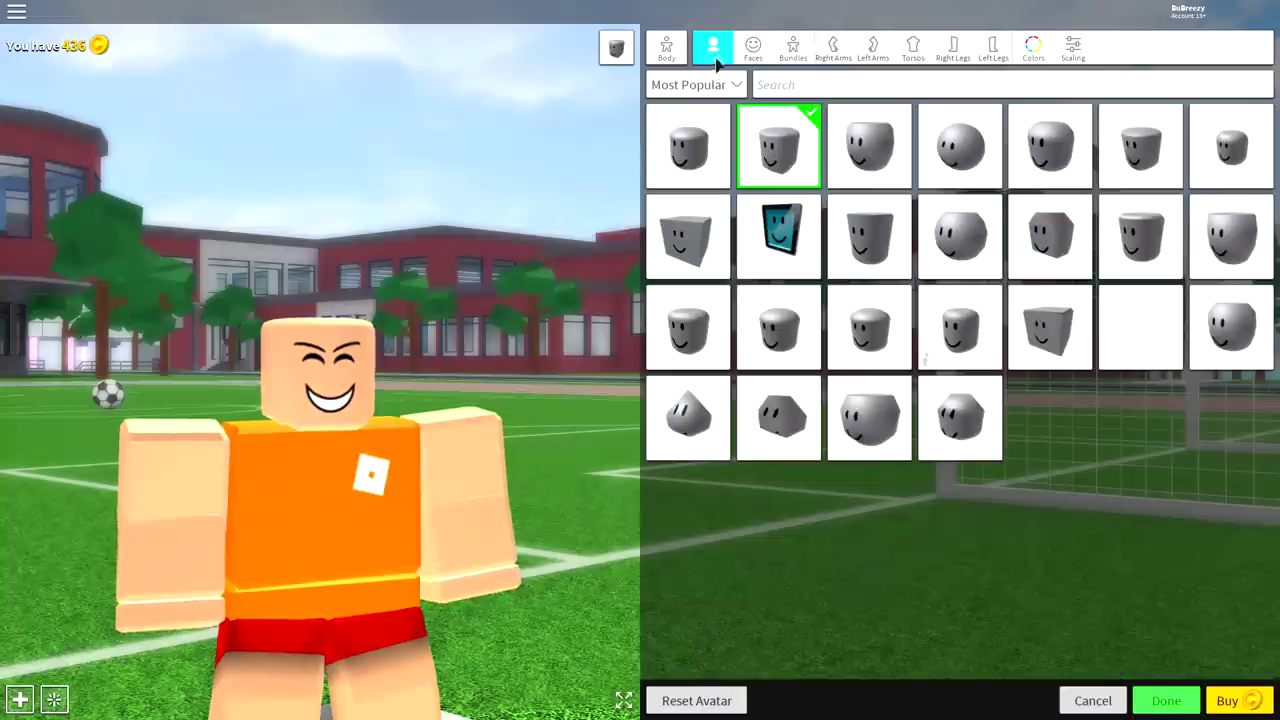
{"action": "left_click", "coordinate": [1140, 332]}
{"action": "left_click", "coordinate": [813, 88]}
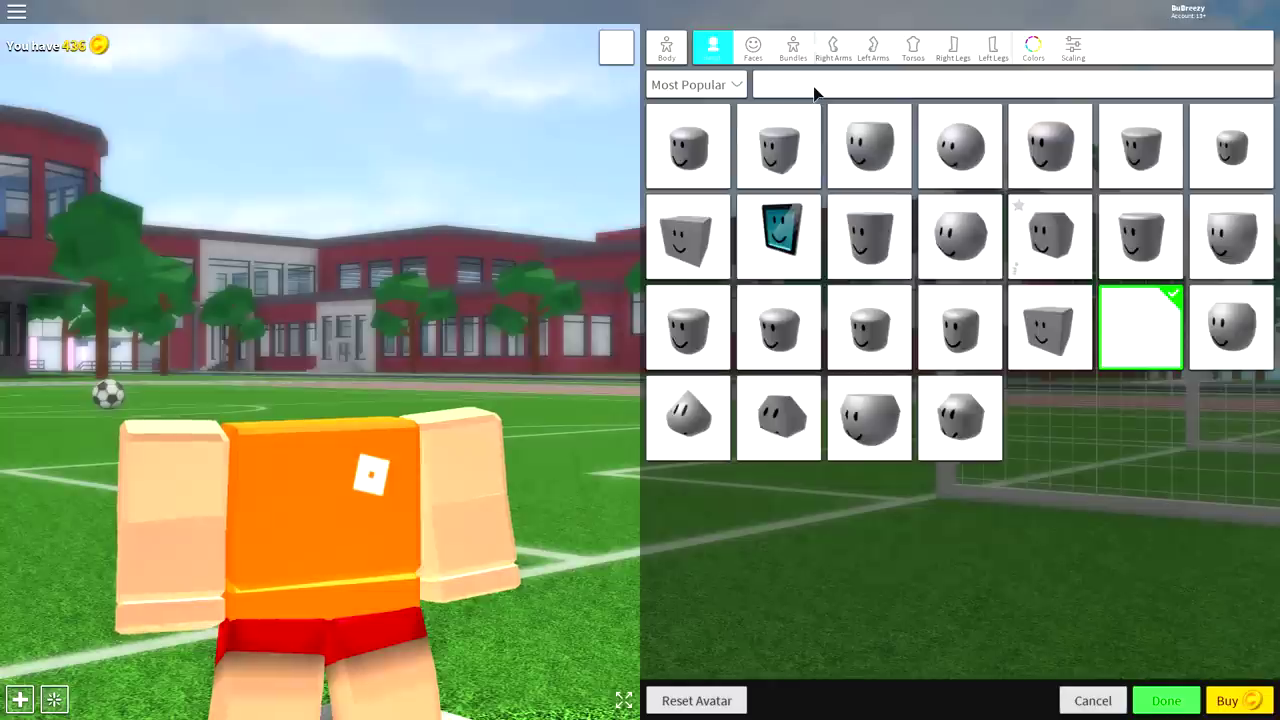
{"action": "type", "text": "headless"}
{"action": "key", "text": "Return"}
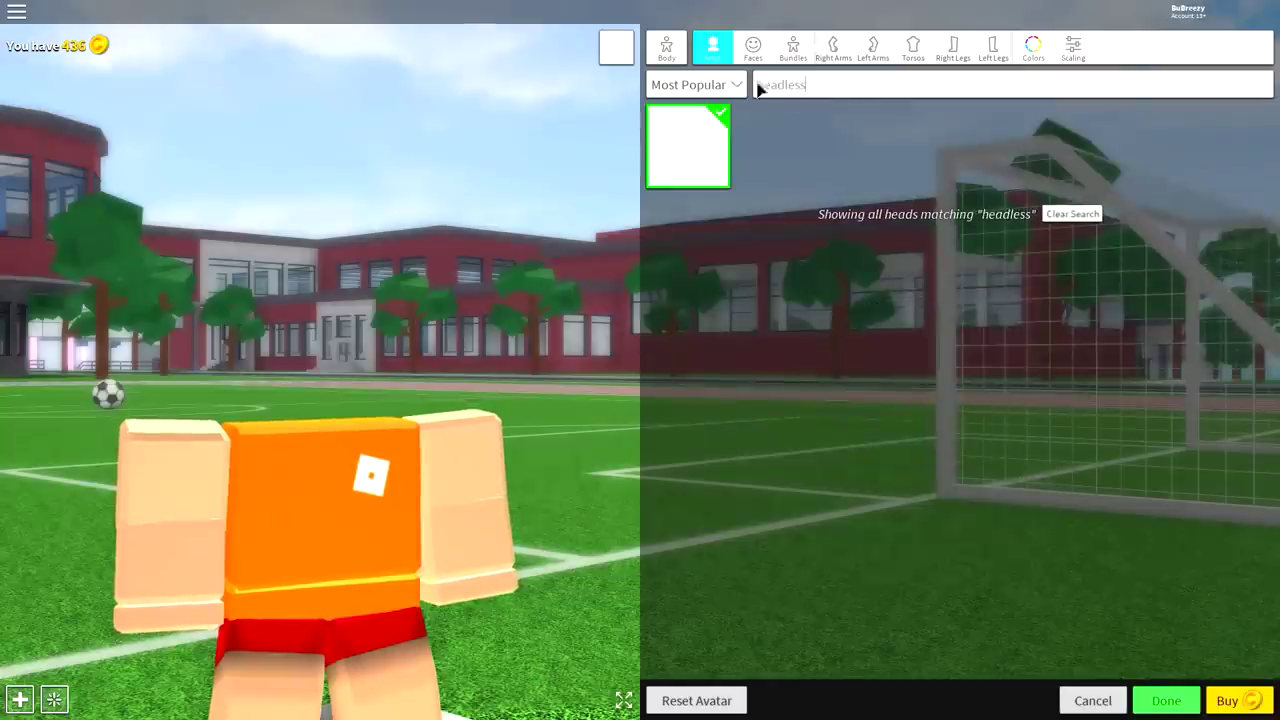
{"action": "left_click", "coordinate": [670, 153]}
{"action": "left_click", "coordinate": [671, 152]}
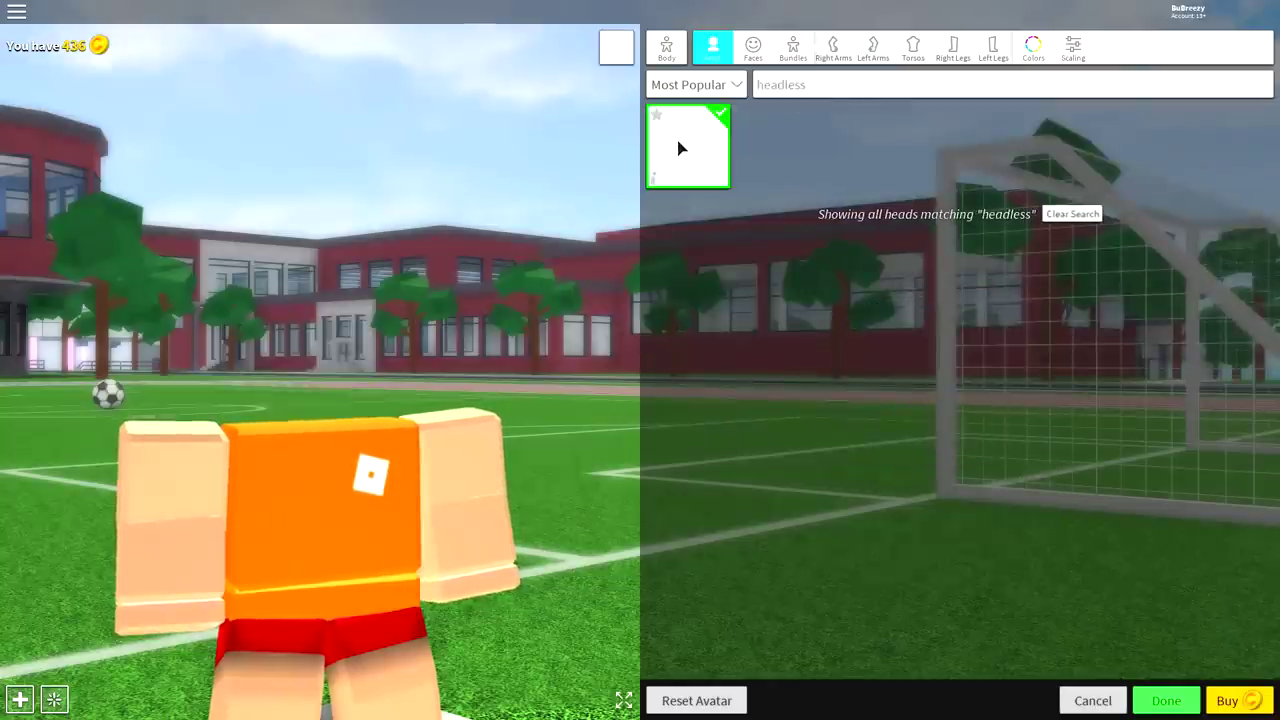
{"action": "left_click", "coordinate": [676, 147]}
{"action": "left_click", "coordinate": [678, 146]}
{"action": "left_click", "coordinate": [680, 147]}
{"action": "left_click", "coordinate": [682, 148]}
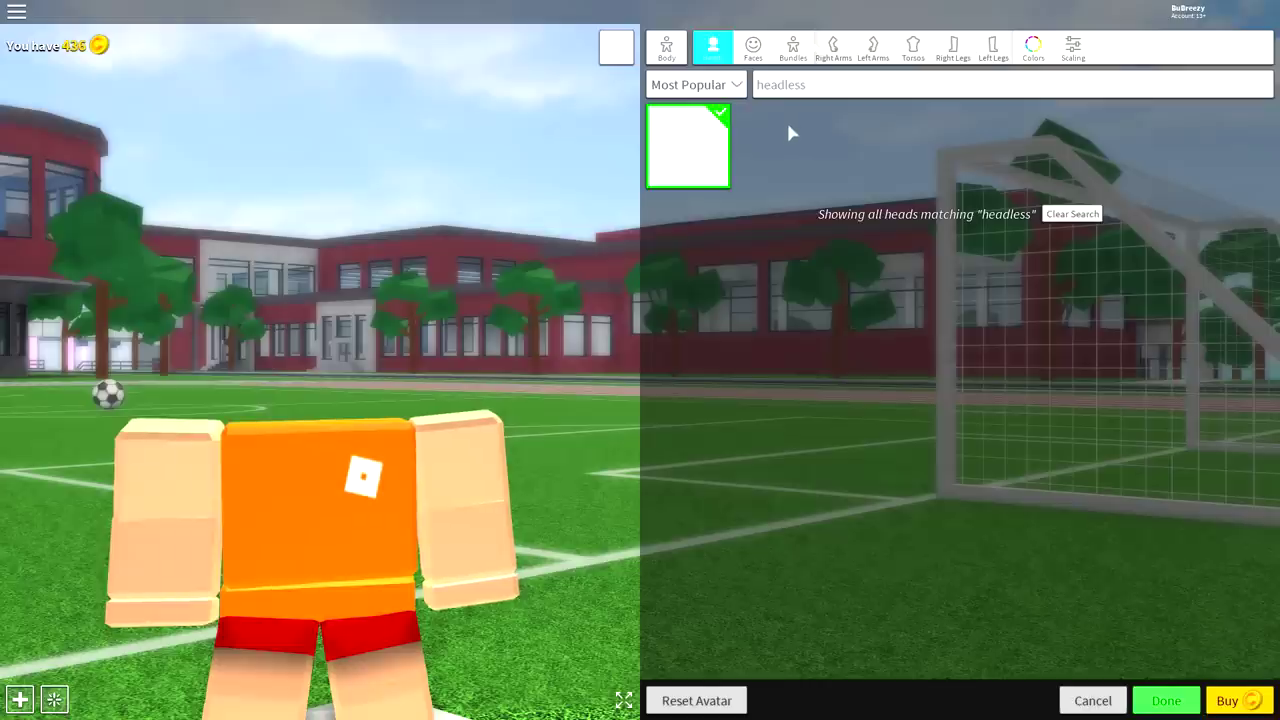
Equip the 'woman' right and left legs, then turn the avatar to inspect them.
{"action": "left_click", "coordinate": [953, 52]}
{"action": "type", "text": "woman"}
{"action": "key", "text": "Return"}
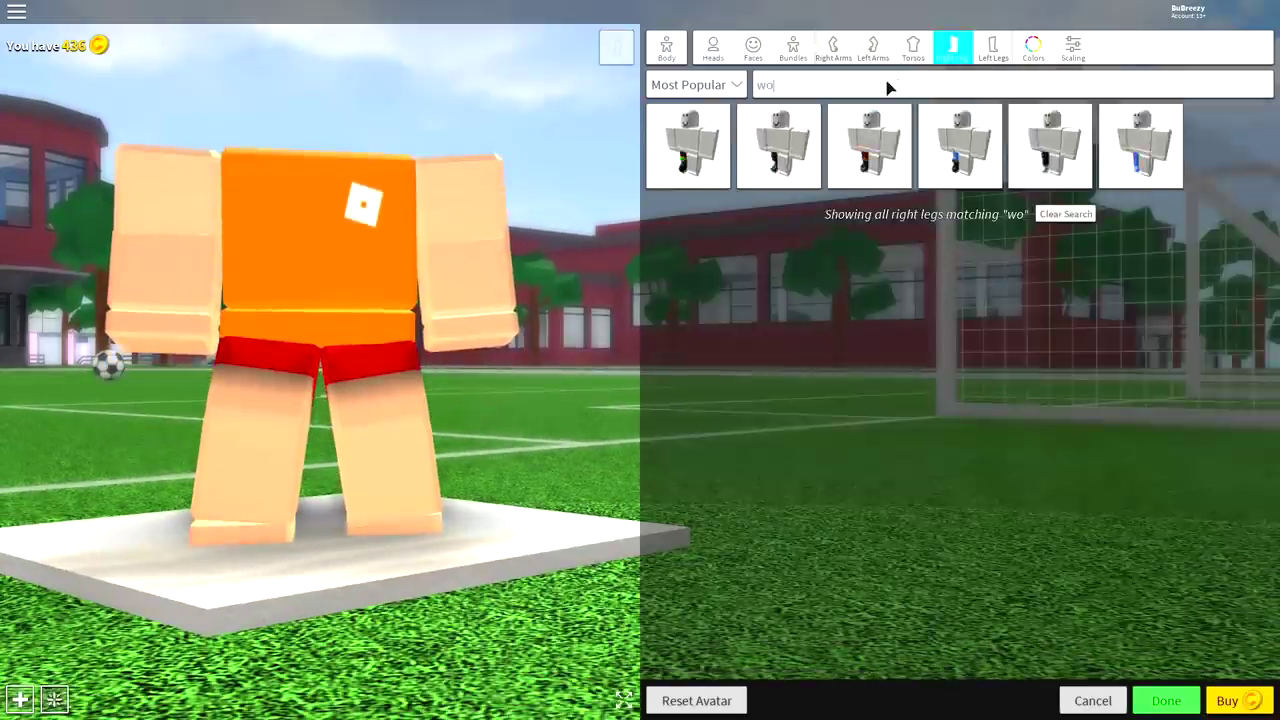
{"action": "left_click", "coordinate": [658, 156]}
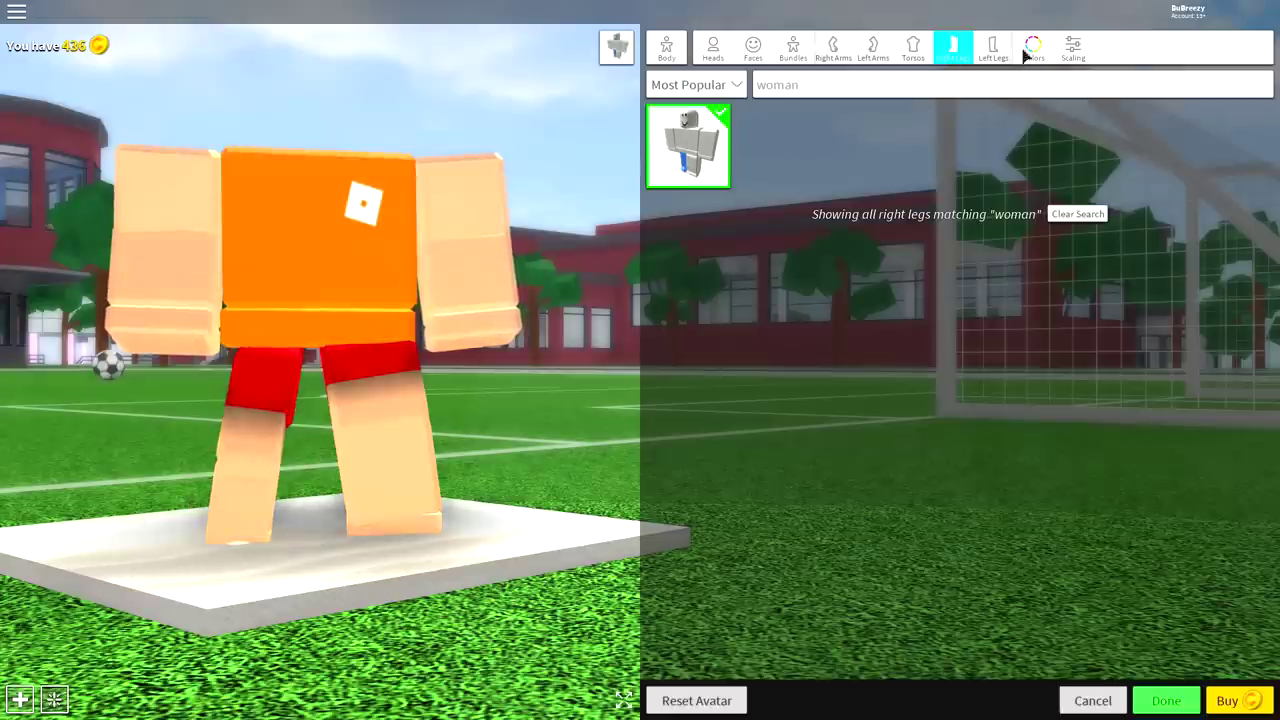
{"action": "left_click", "coordinate": [1002, 55]}
{"action": "left_click", "coordinate": [703, 131]}
{"action": "left_click_drag", "start_coordinate": [206, 306], "coordinate": [152, 391]}
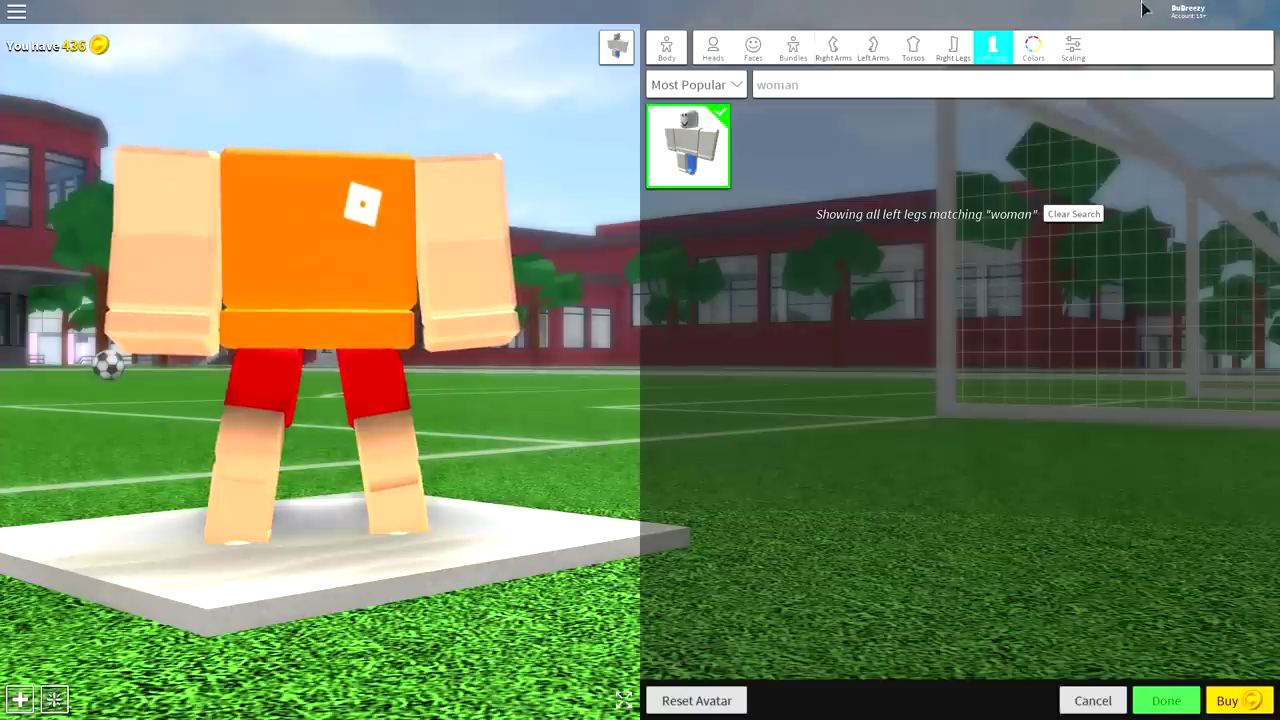
In advanced scaling, max the upper torso height and shrink upper arms, lower arms and hands to minimum.
{"action": "left_click", "coordinate": [1073, 50]}
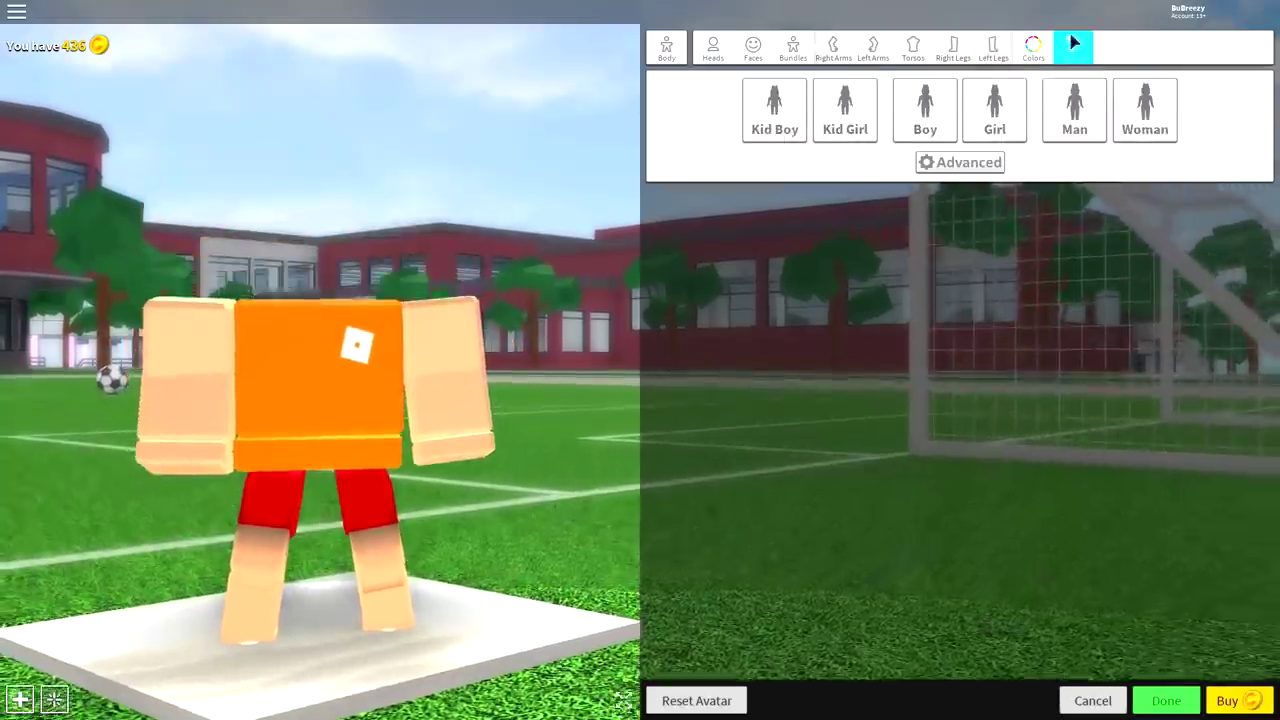
{"action": "left_click", "coordinate": [942, 163]}
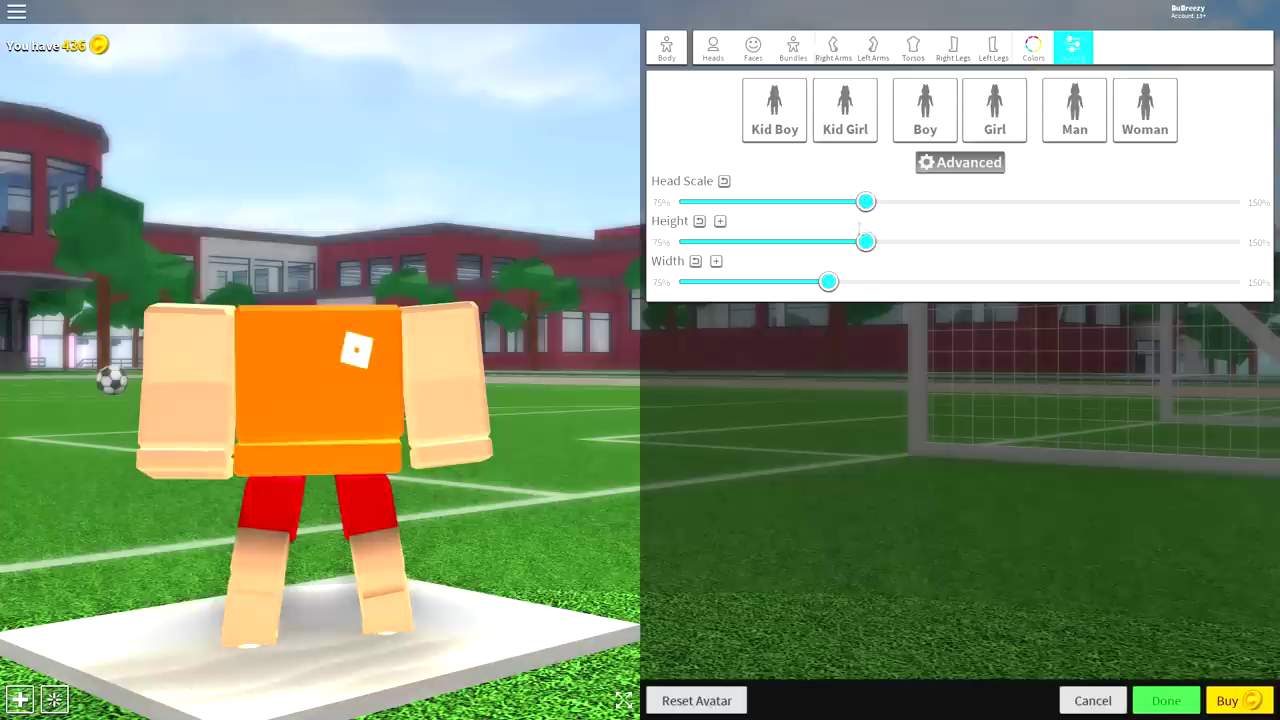
{"action": "left_click", "coordinate": [720, 222]}
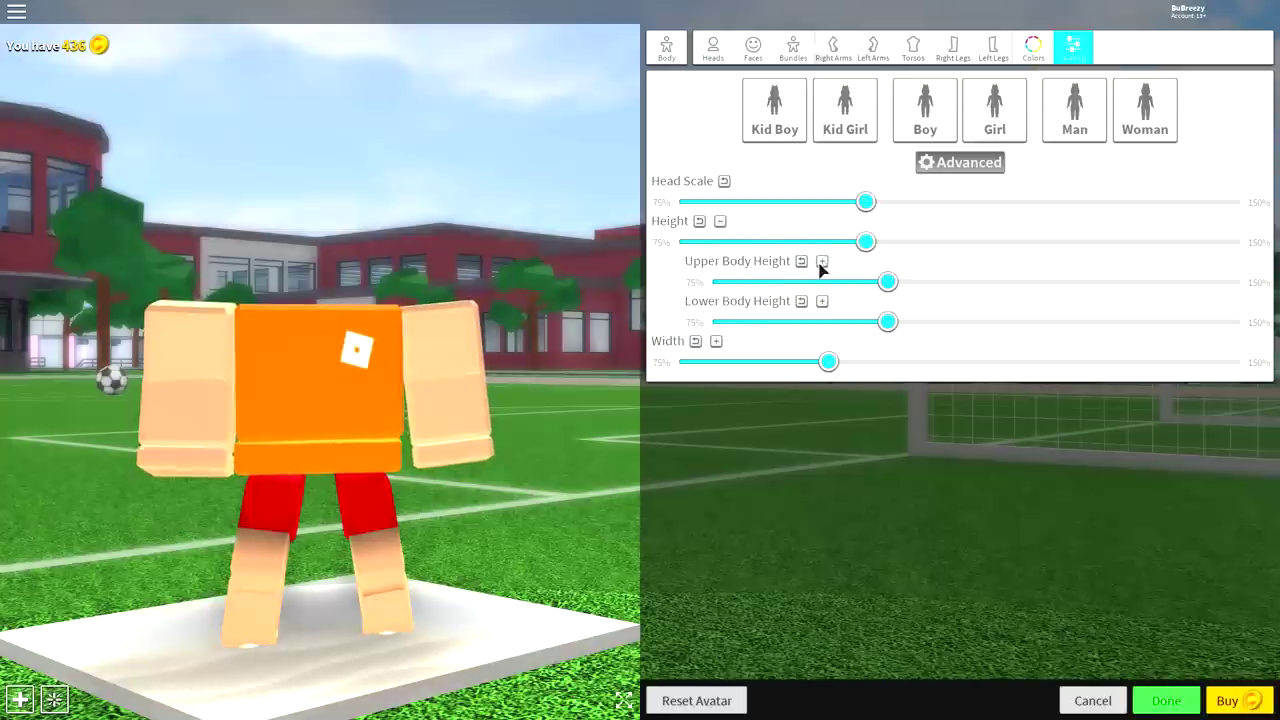
{"action": "left_click", "coordinate": [821, 262]}
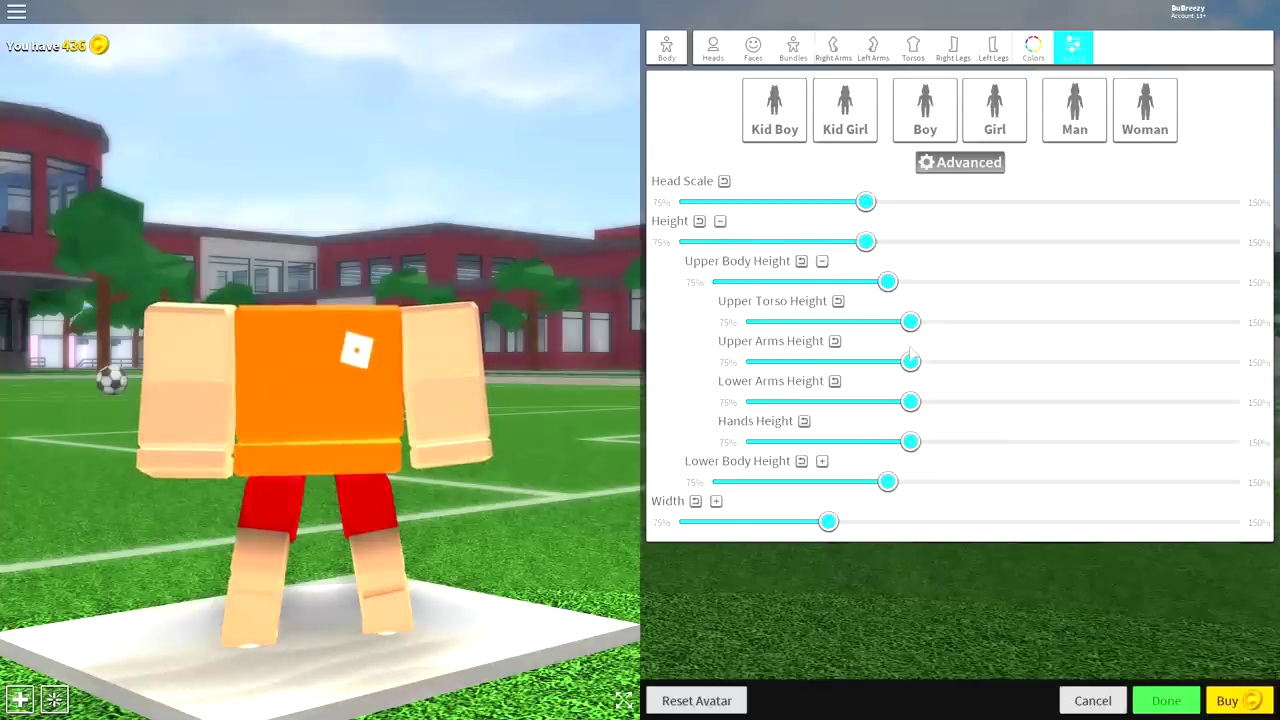
{"action": "left_click_drag", "start_coordinate": [911, 321], "coordinate": [1106, 323]}
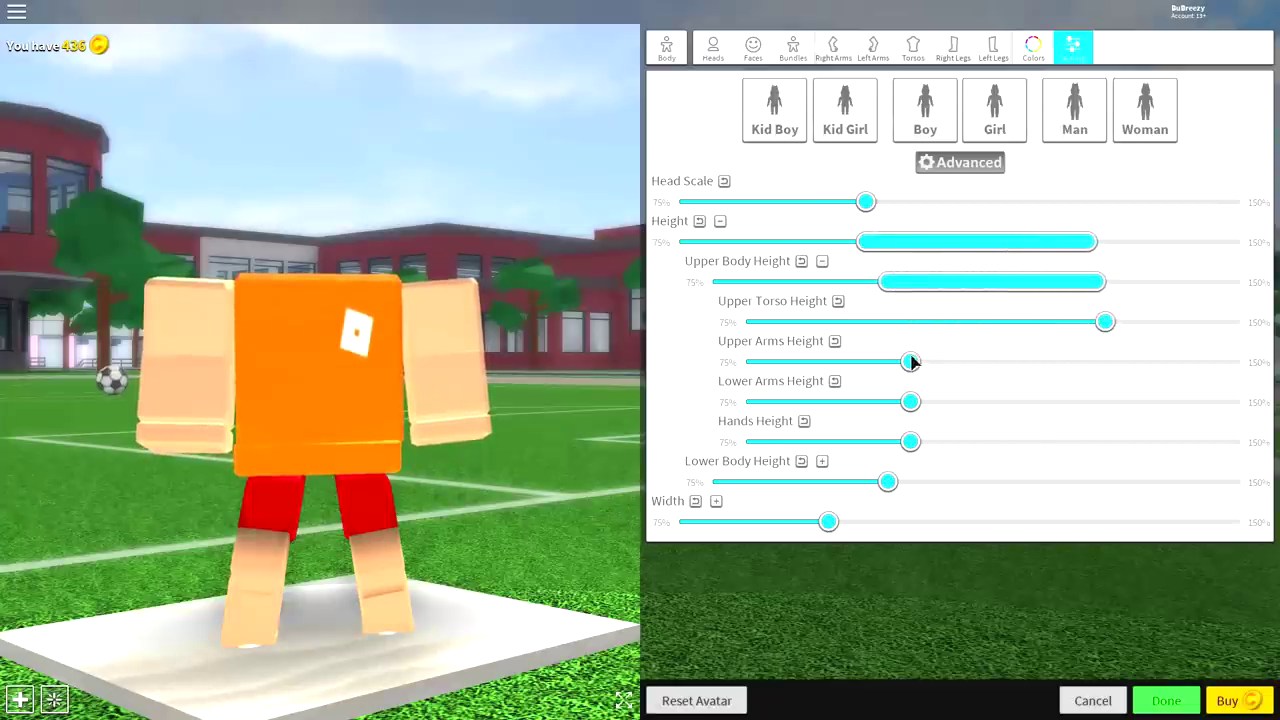
{"action": "left_click_drag", "start_coordinate": [911, 362], "coordinate": [708, 375]}
{"action": "left_click_drag", "start_coordinate": [905, 405], "coordinate": [742, 404]}
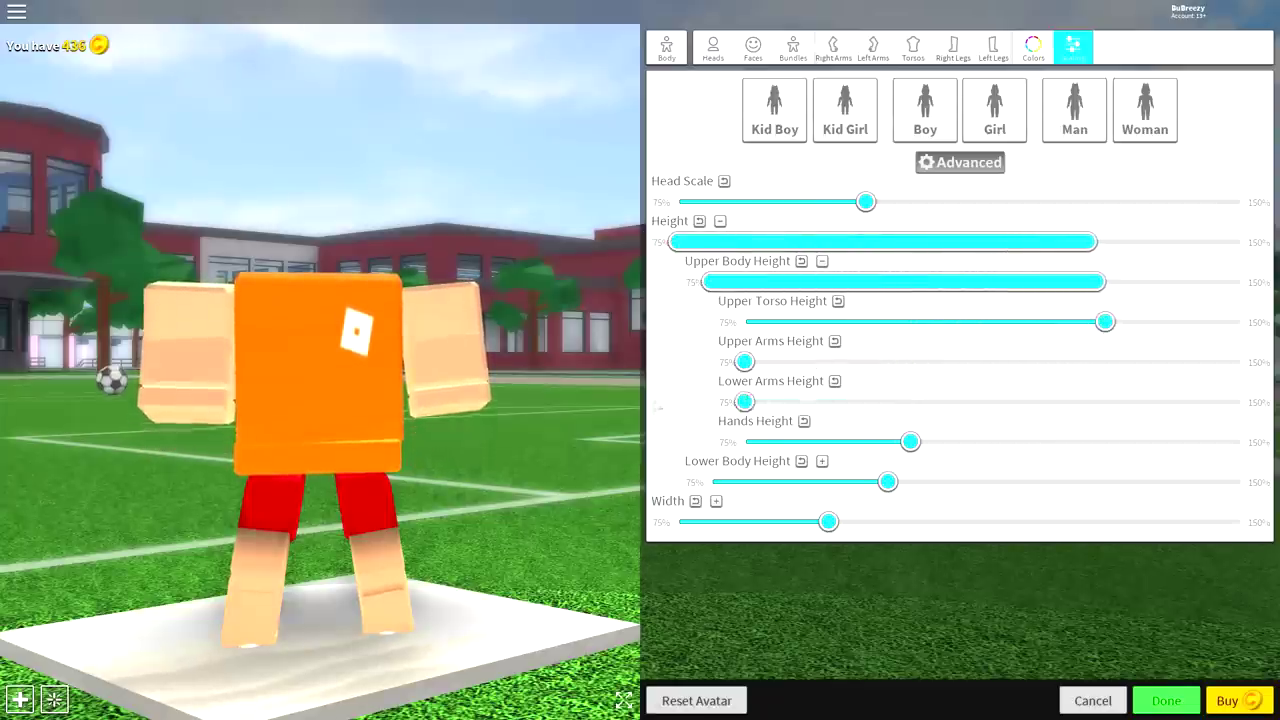
{"action": "left_click_drag", "start_coordinate": [912, 443], "coordinate": [742, 443]}
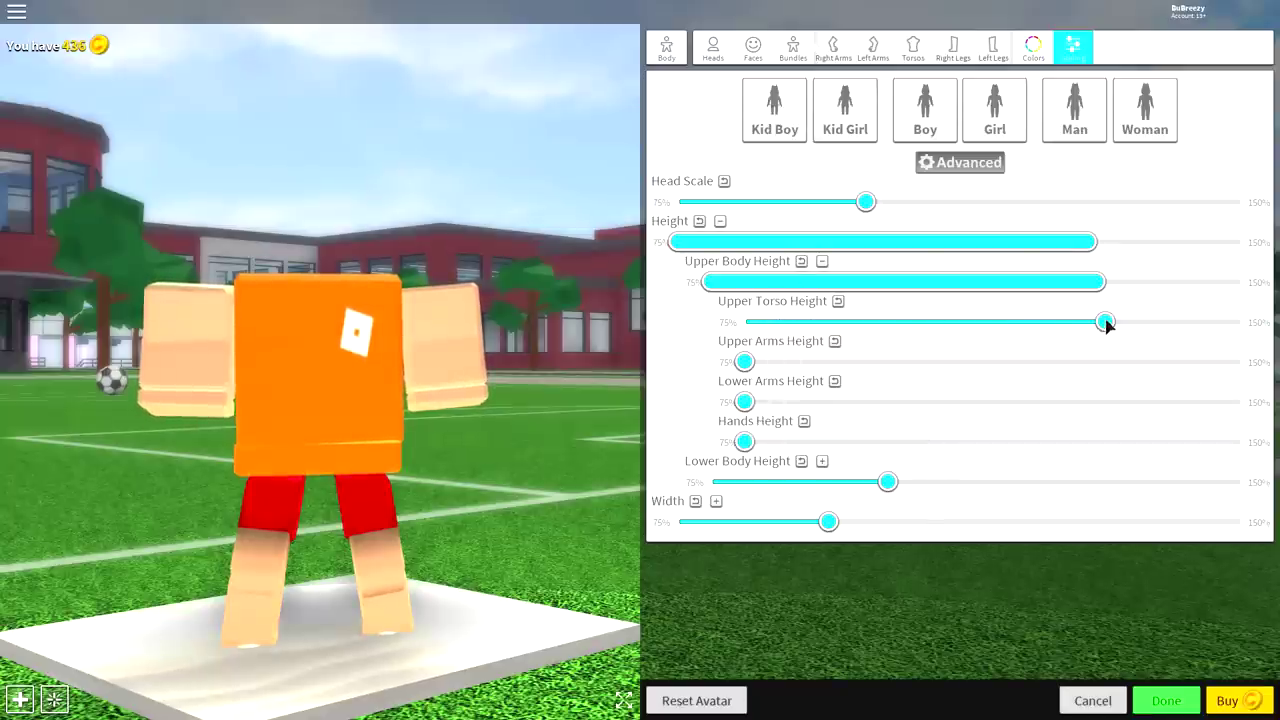
{"action": "left_click_drag", "start_coordinate": [1106, 322], "coordinate": [1191, 322]}
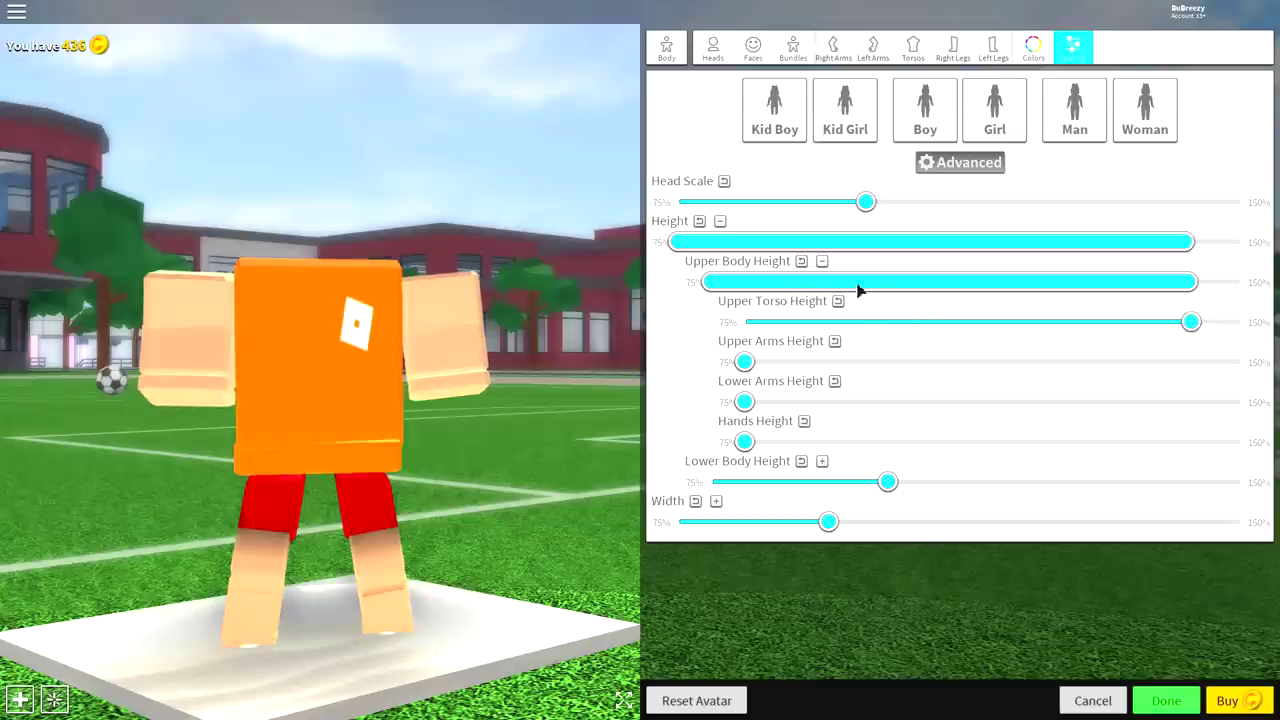
{"action": "left_click", "coordinate": [821, 261]}
Max the lower torso height and drop upper legs, lower legs and feet heights to 75%.
{"action": "left_click", "coordinate": [822, 302]}
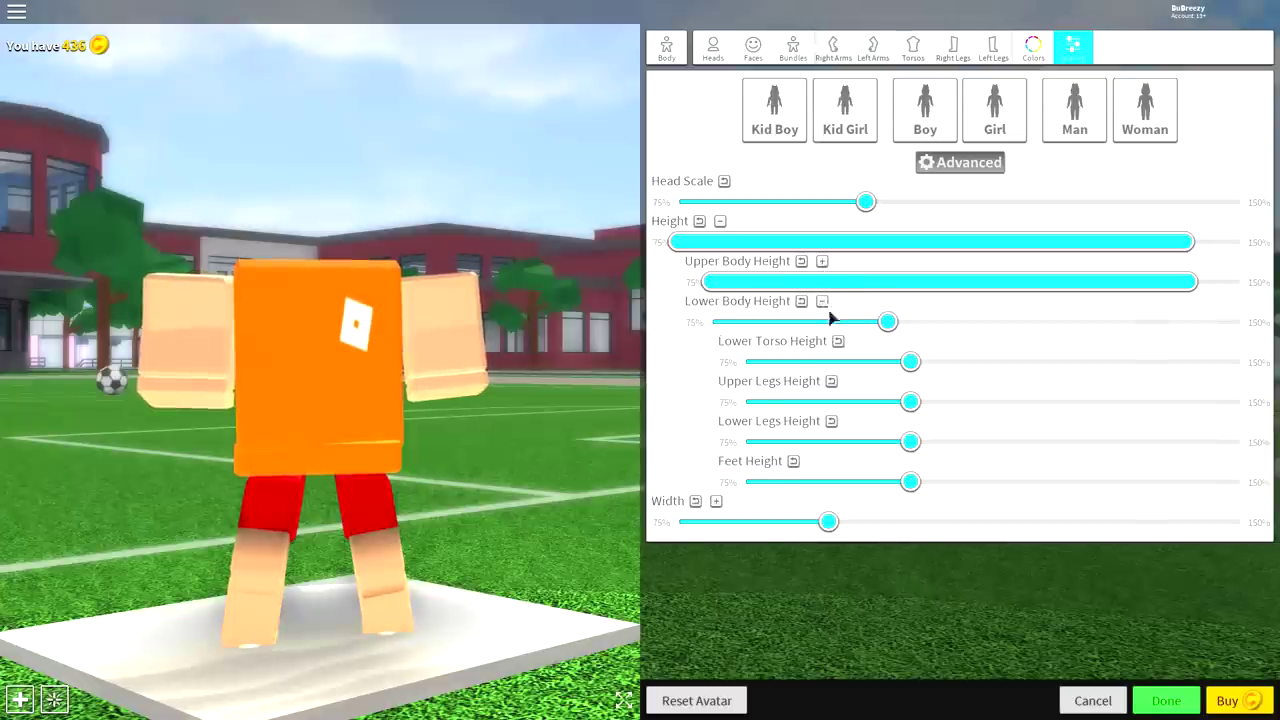
{"action": "left_click_drag", "start_coordinate": [914, 363], "coordinate": [1189, 370]}
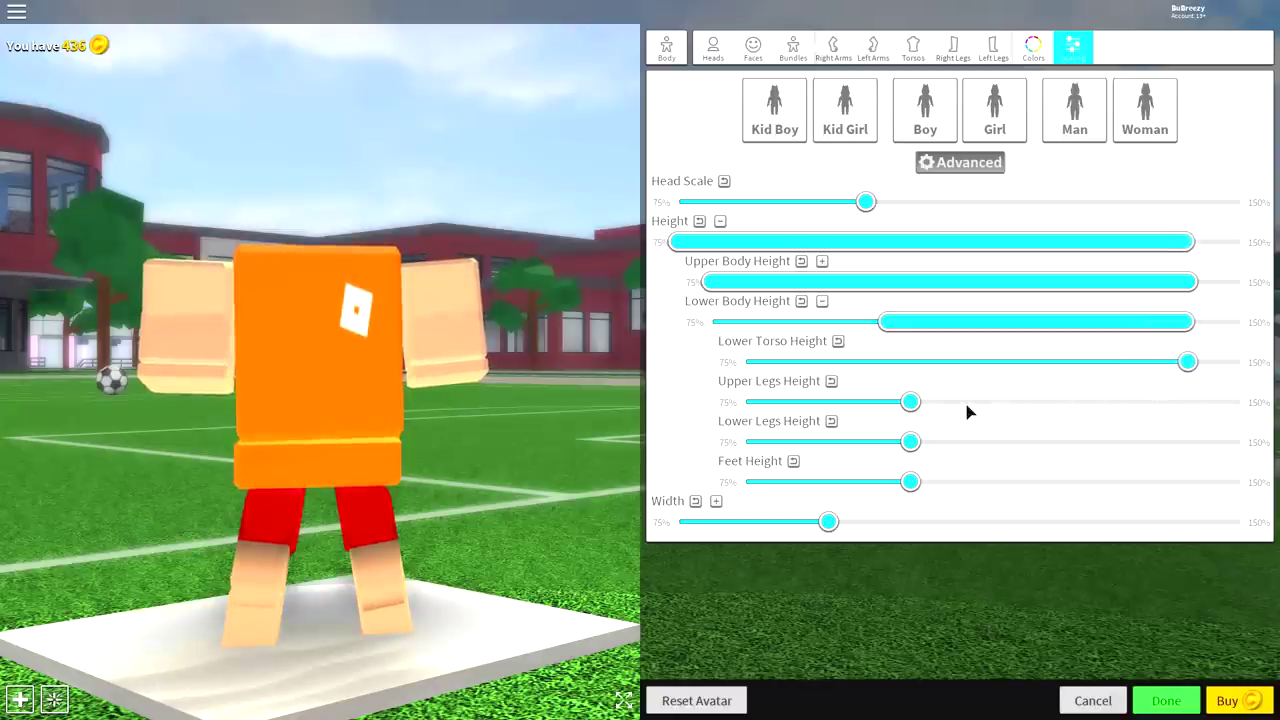
{"action": "left_click_drag", "start_coordinate": [910, 402], "coordinate": [744, 402]}
{"action": "left_click_drag", "start_coordinate": [909, 443], "coordinate": [744, 442]}
{"action": "left_click_drag", "start_coordinate": [910, 482], "coordinate": [744, 484]}
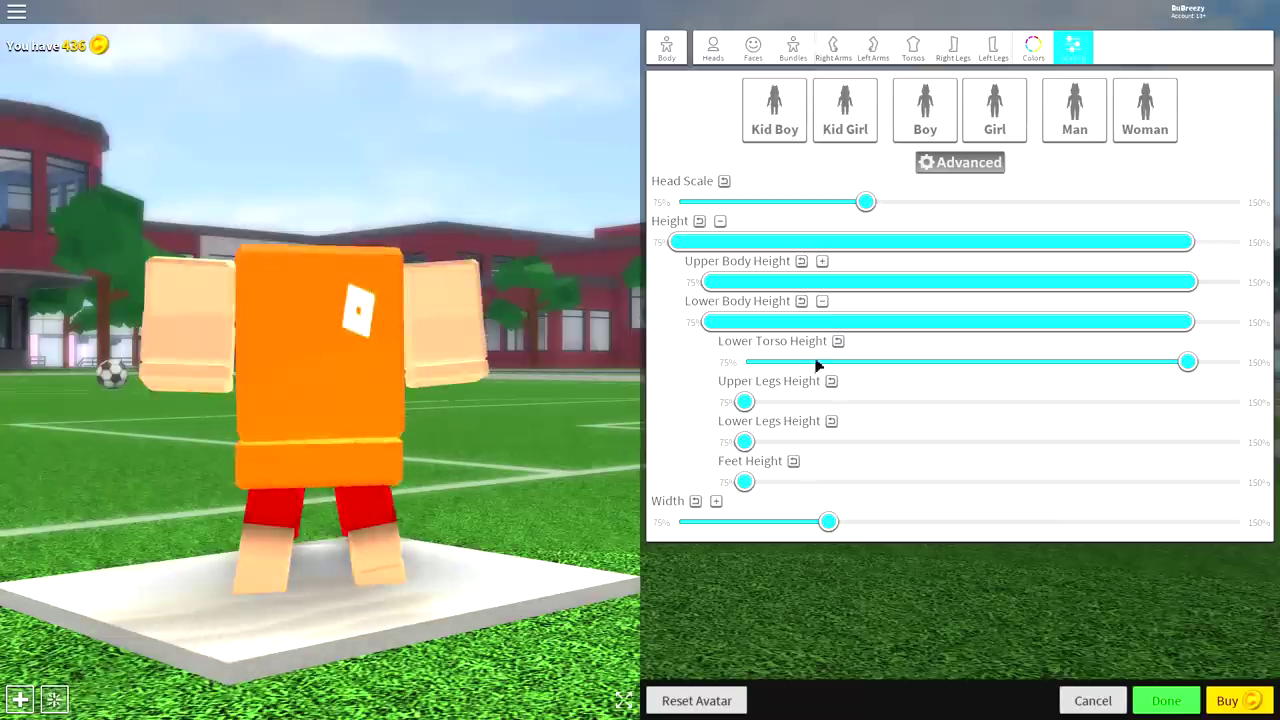
Widen the upper torso and narrow the upper arms, lower arms and hands to minimum width.
{"action": "left_click", "coordinate": [821, 302]}
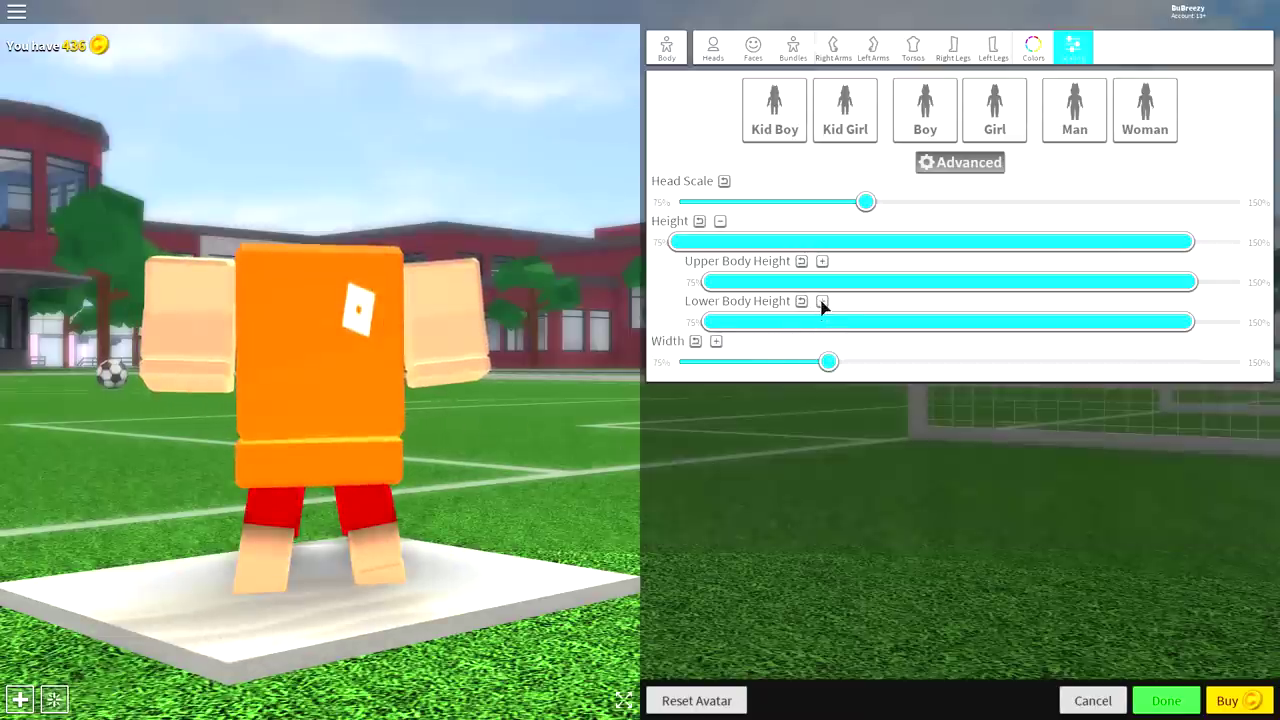
{"action": "left_click", "coordinate": [716, 341]}
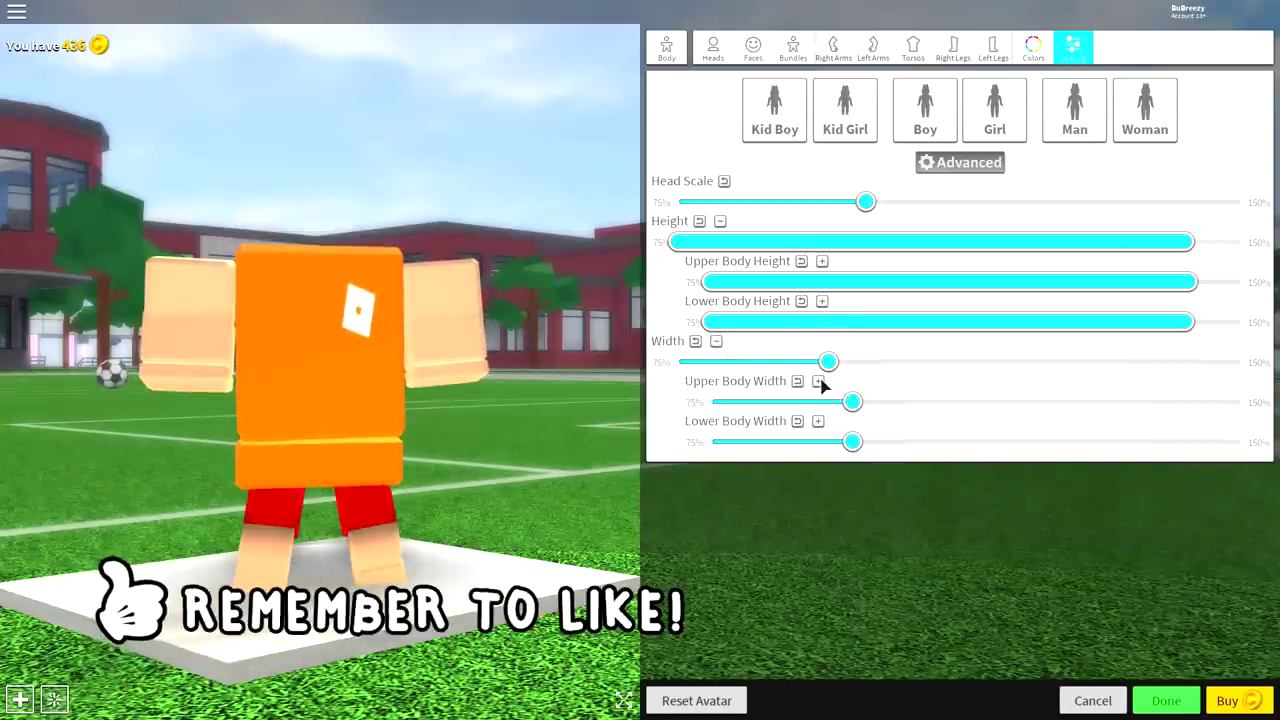
{"action": "left_click", "coordinate": [818, 381]}
{"action": "left_click_drag", "start_coordinate": [888, 444], "coordinate": [1091, 448]}
{"action": "left_click_drag", "start_coordinate": [877, 482], "coordinate": [744, 483]}
{"action": "left_click_drag", "start_coordinate": [877, 521], "coordinate": [670, 515]}
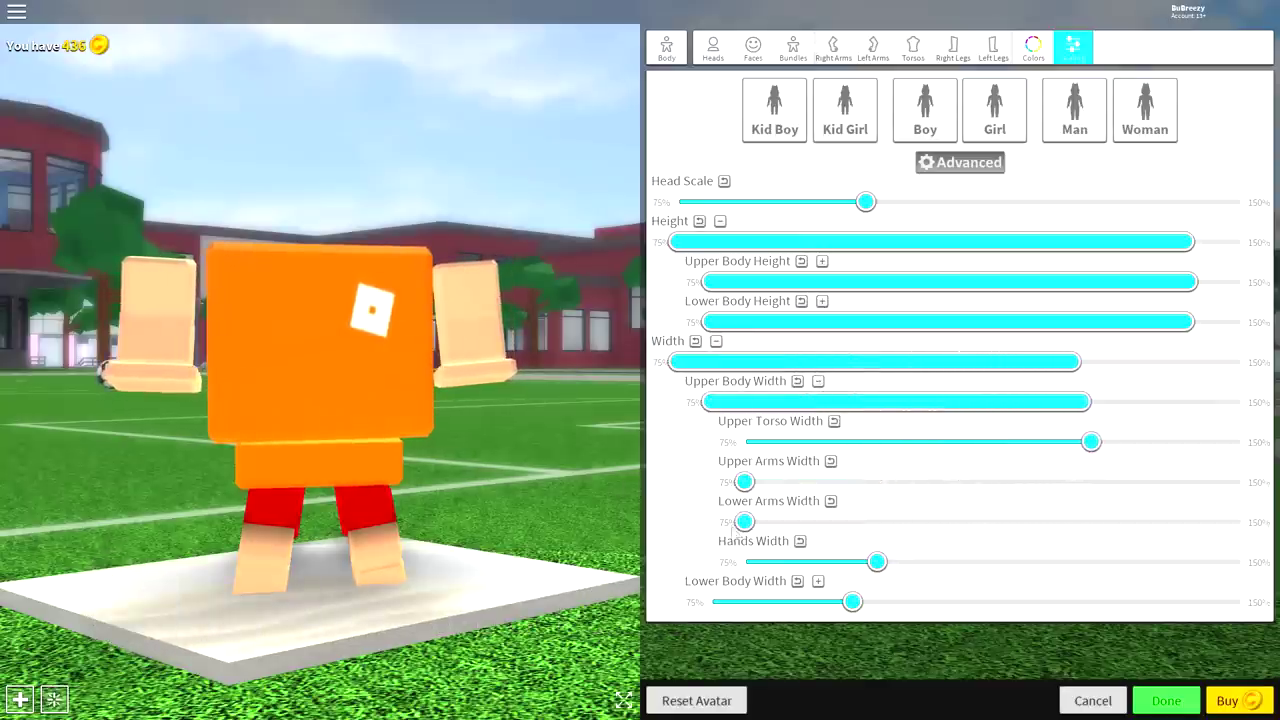
{"action": "left_click_drag", "start_coordinate": [875, 565], "coordinate": [744, 562]}
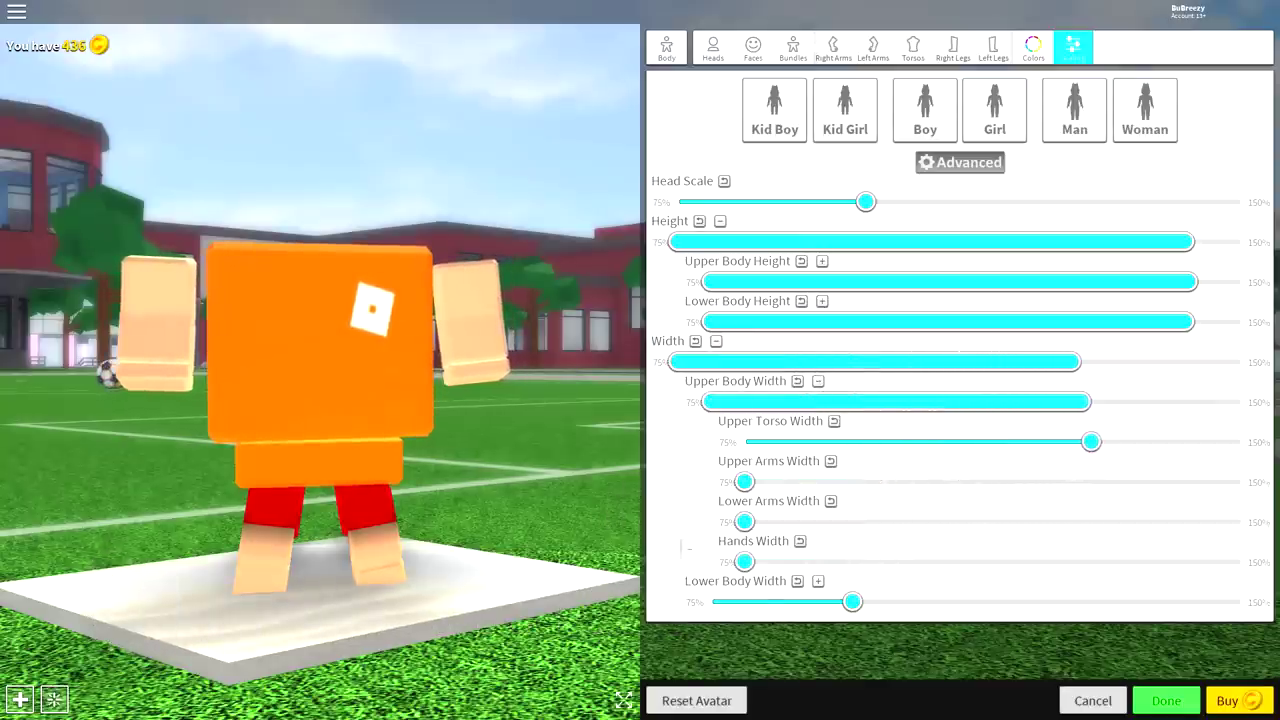
Set lower torso width near maximum and narrow upper legs, lower legs and feet to 75%.
{"action": "left_click", "coordinate": [818, 581]}
{"action": "scroll", "coordinate": [838, 594], "scroll_direction": "down", "scroll_amount": 1}
{"action": "left_click_drag", "start_coordinate": [877, 533], "coordinate": [1104, 534]}
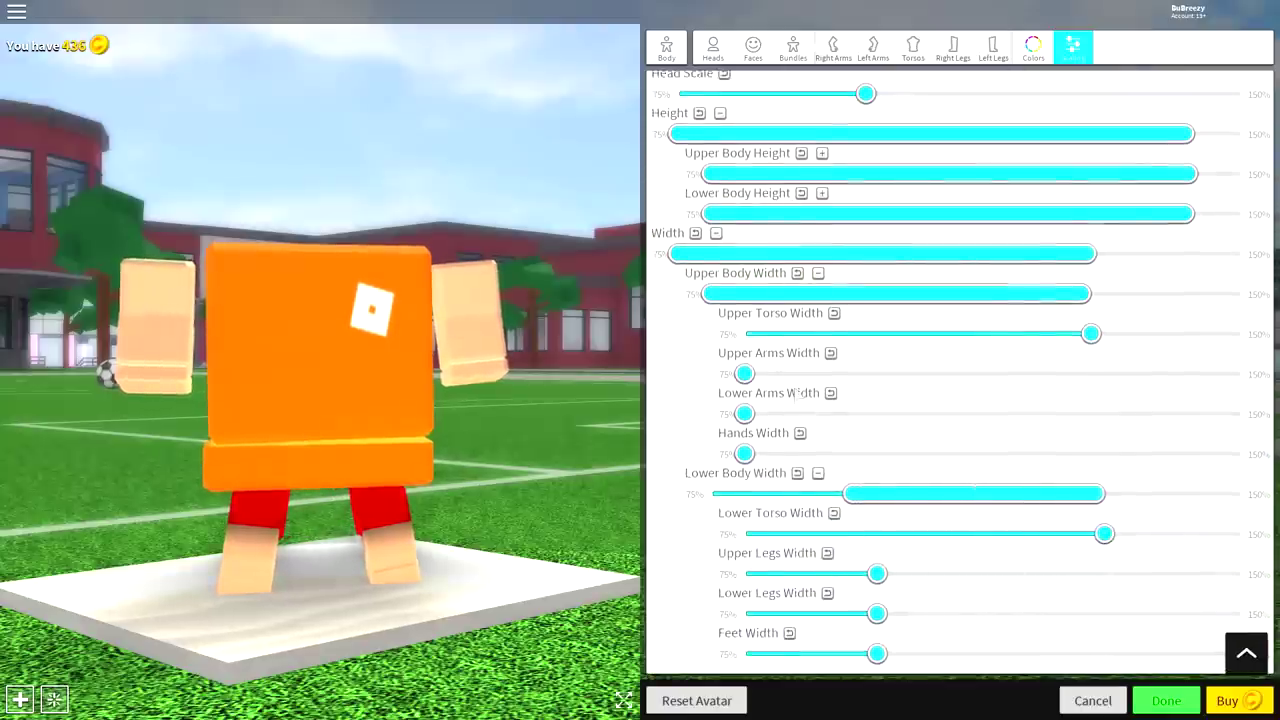
{"action": "left_click", "coordinate": [818, 273]}
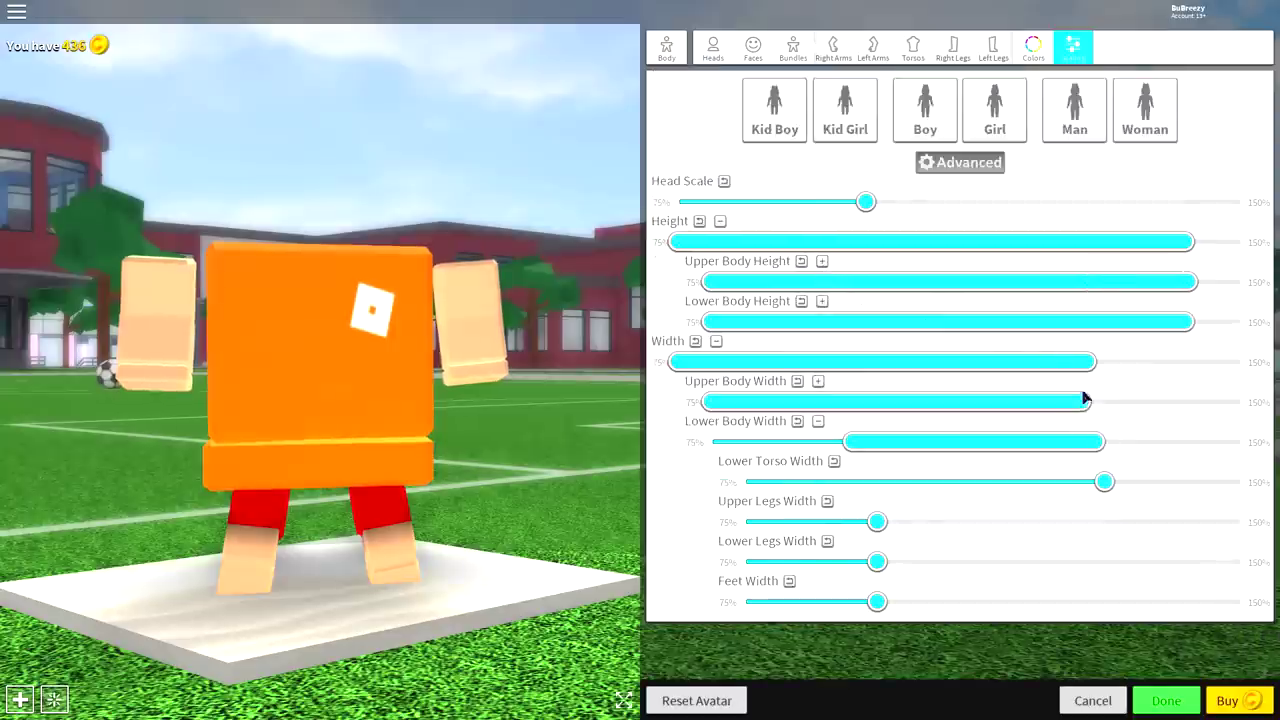
{"action": "left_click_drag", "start_coordinate": [1100, 481], "coordinate": [1096, 488]}
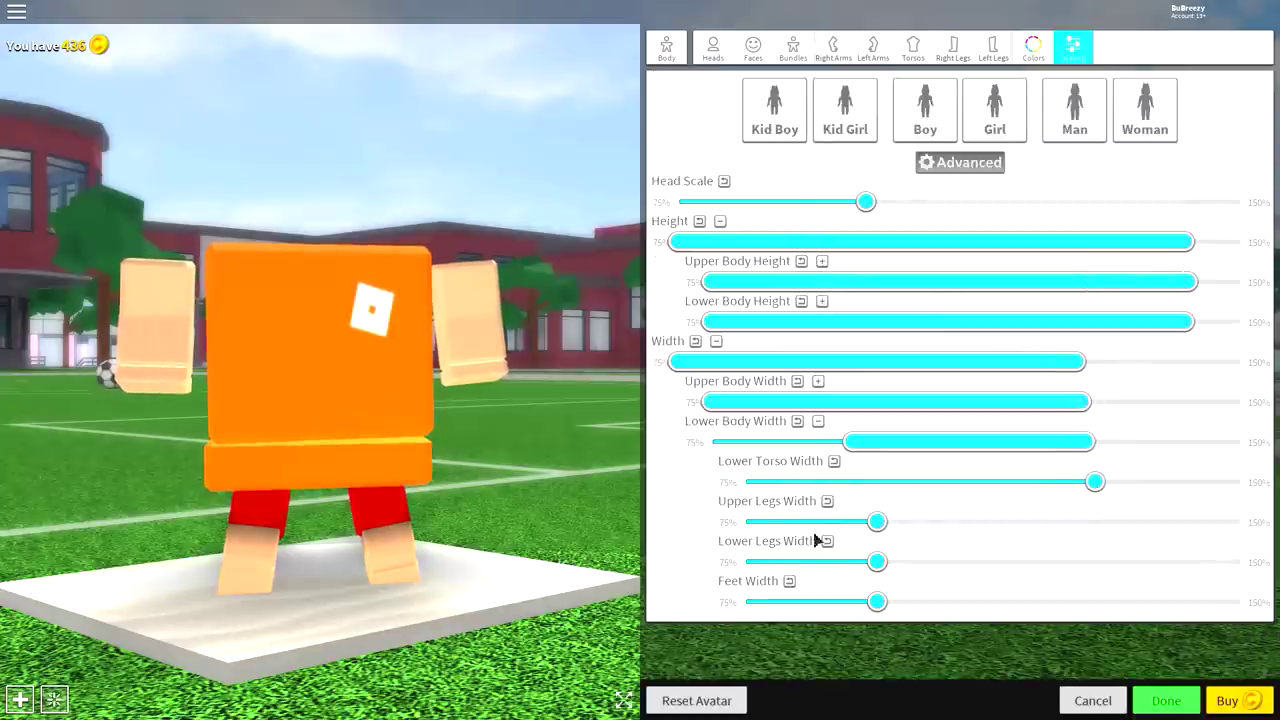
{"action": "left_click_drag", "start_coordinate": [876, 521], "coordinate": [744, 521]}
{"action": "left_click_drag", "start_coordinate": [877, 561], "coordinate": [774, 561]}
{"action": "left_click_drag", "start_coordinate": [877, 601], "coordinate": [744, 601]}
{"action": "left_click_drag", "start_coordinate": [774, 561], "coordinate": [744, 561]}
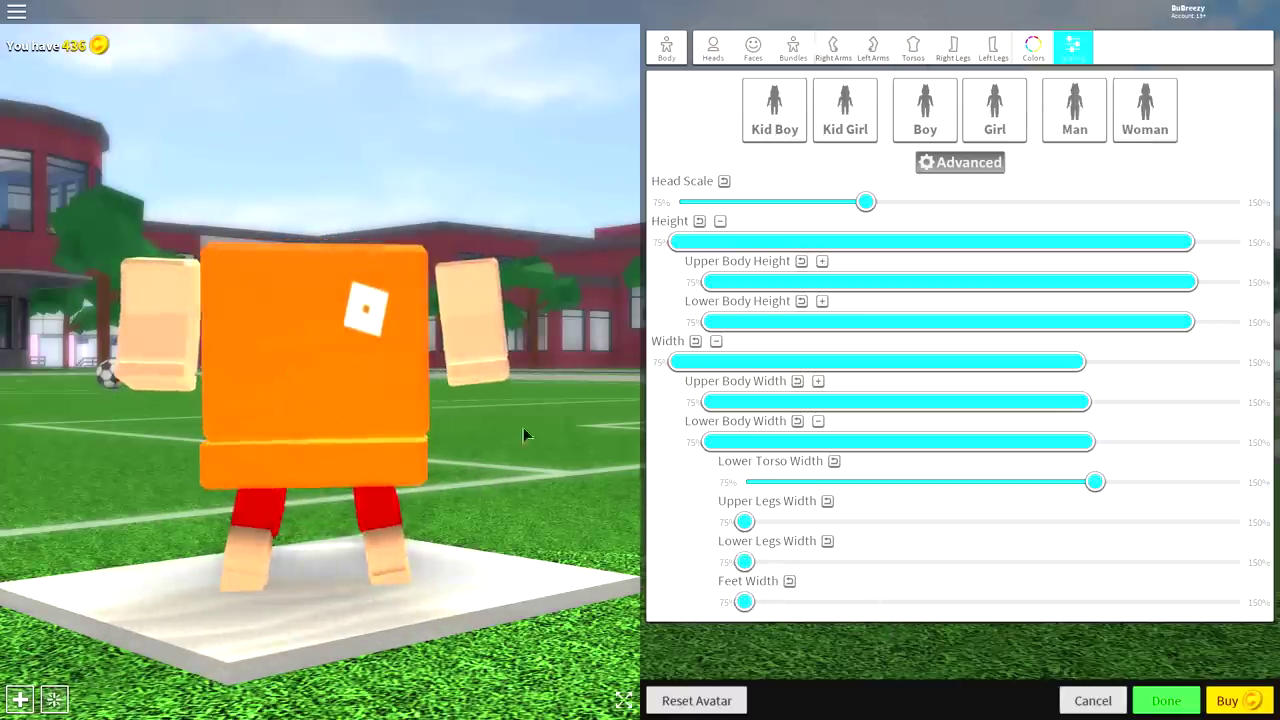
{"action": "left_click", "coordinate": [500, 434]}
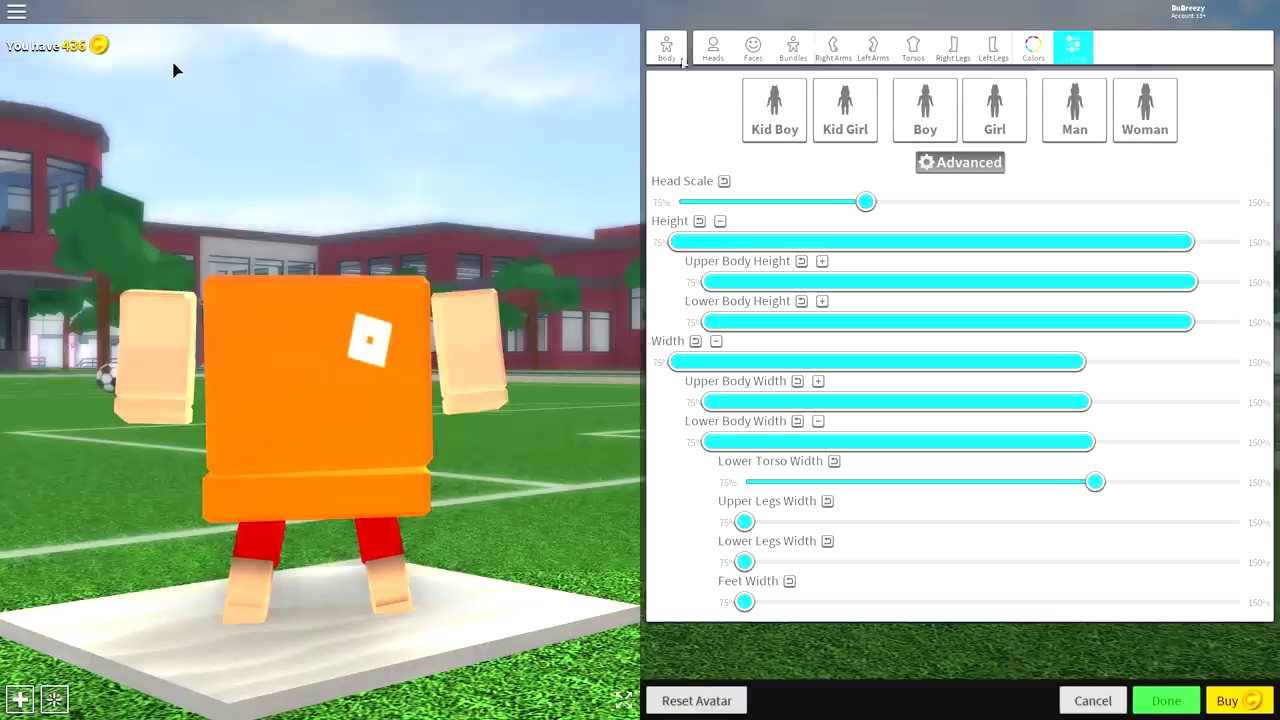
{"action": "left_click", "coordinate": [674, 48]}
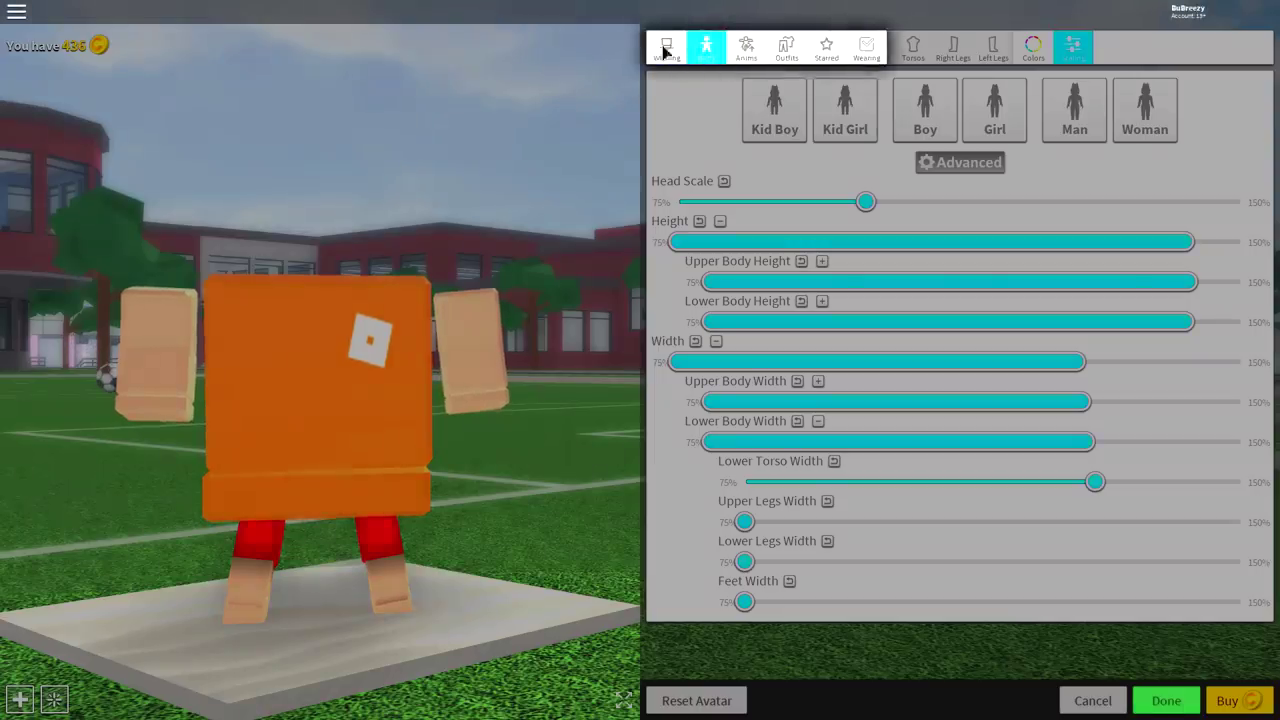
{"action": "left_click", "coordinate": [676, 60]}
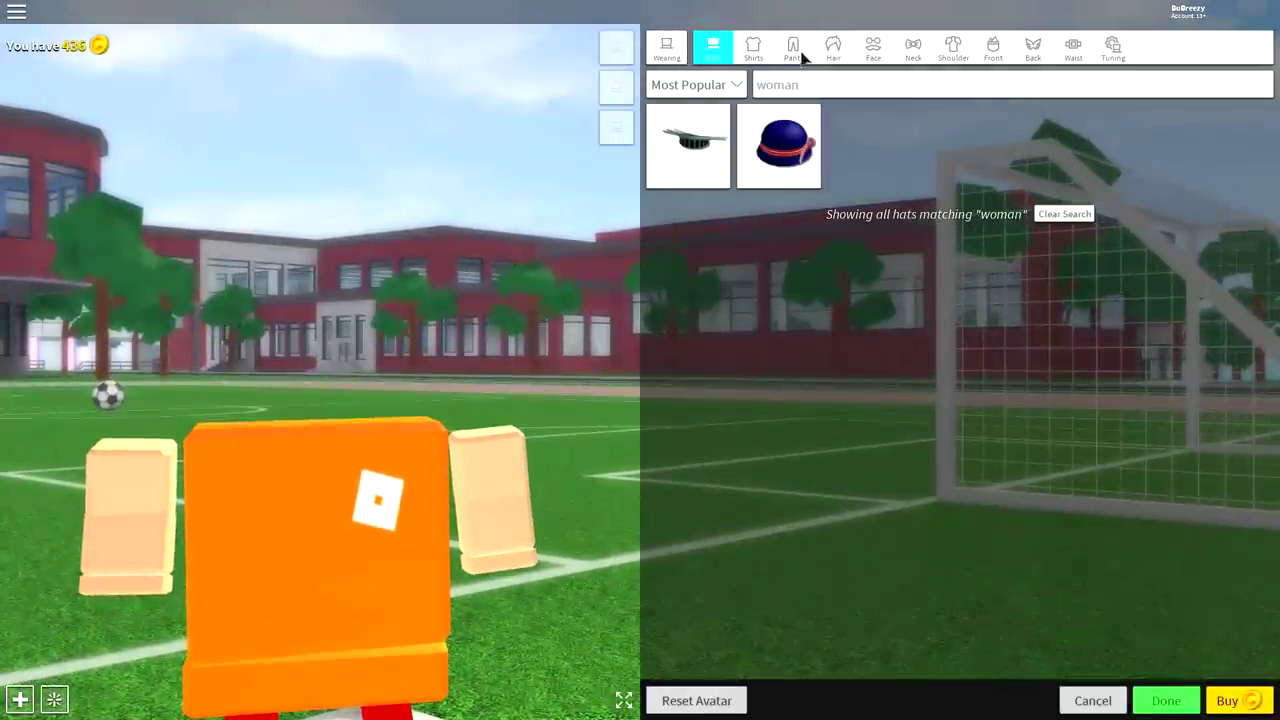
{"action": "left_click", "coordinate": [793, 48]}
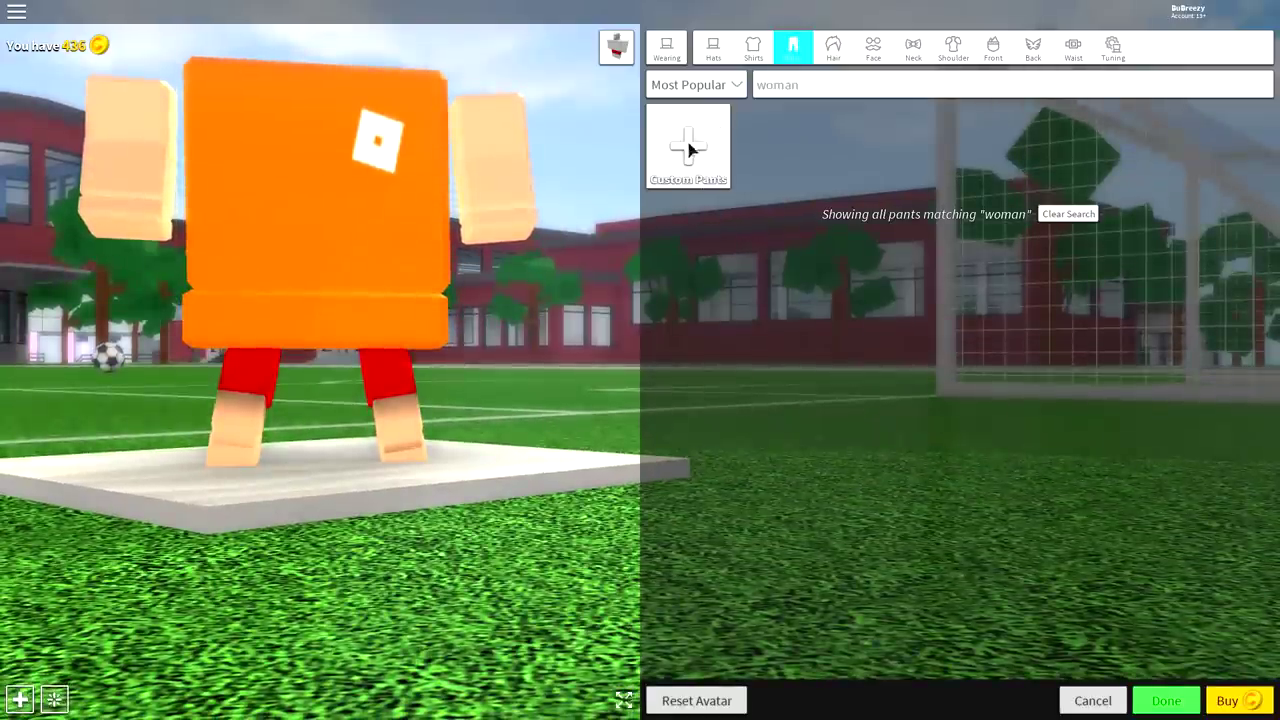
{"action": "left_click", "coordinate": [688, 146]}
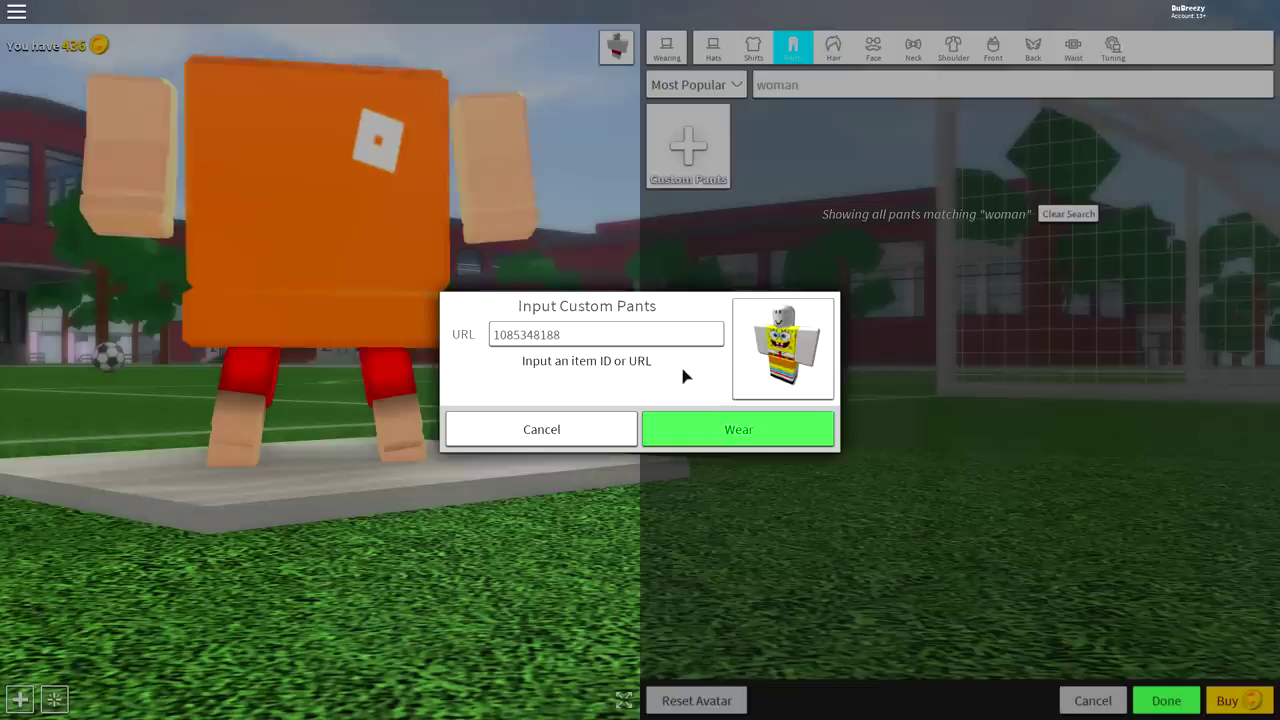
{"action": "left_click", "coordinate": [770, 431]}
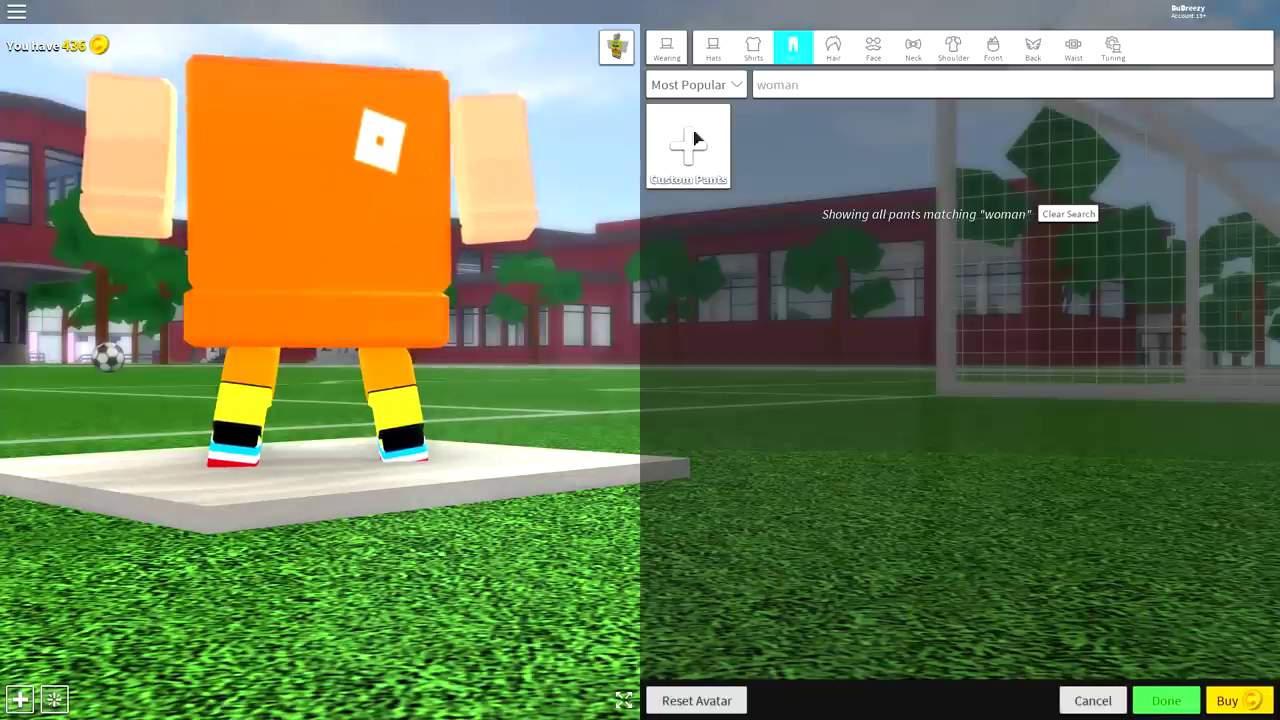
Remove the Roblox Orange Shirt so the SpongeBob face, collar and red tie show.
{"action": "left_click", "coordinate": [757, 55]}
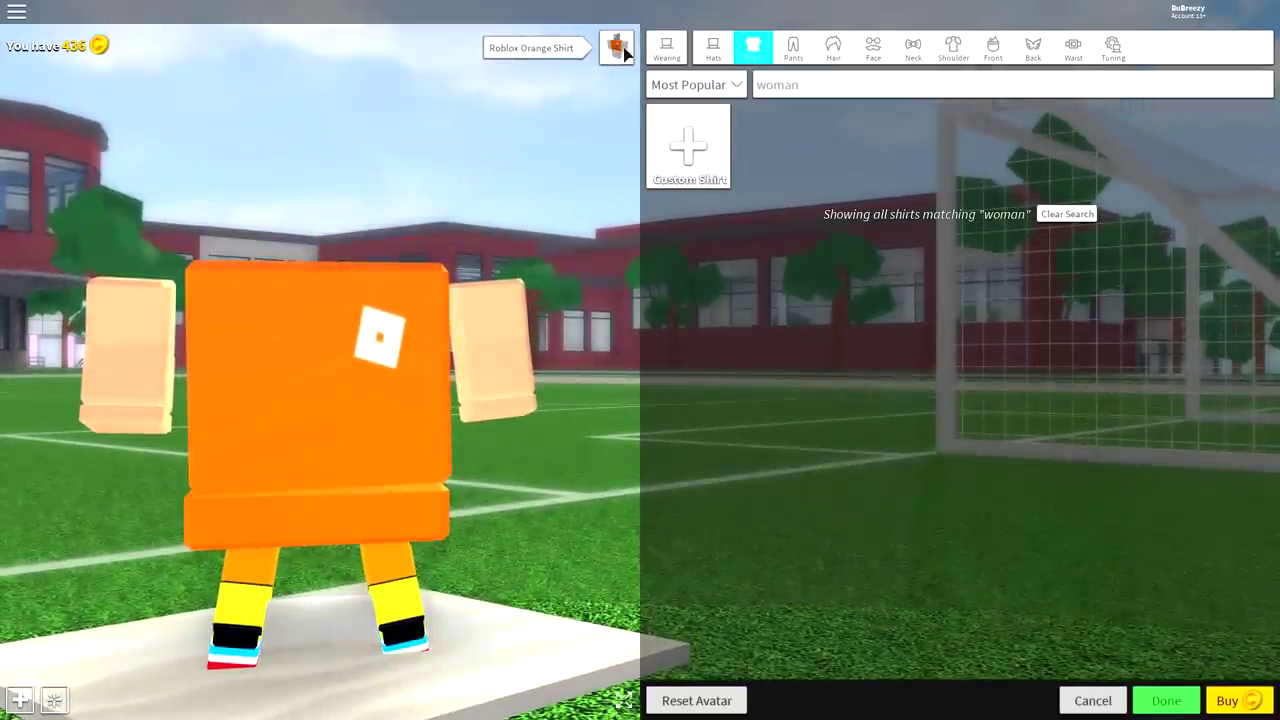
{"action": "left_click", "coordinate": [617, 45]}
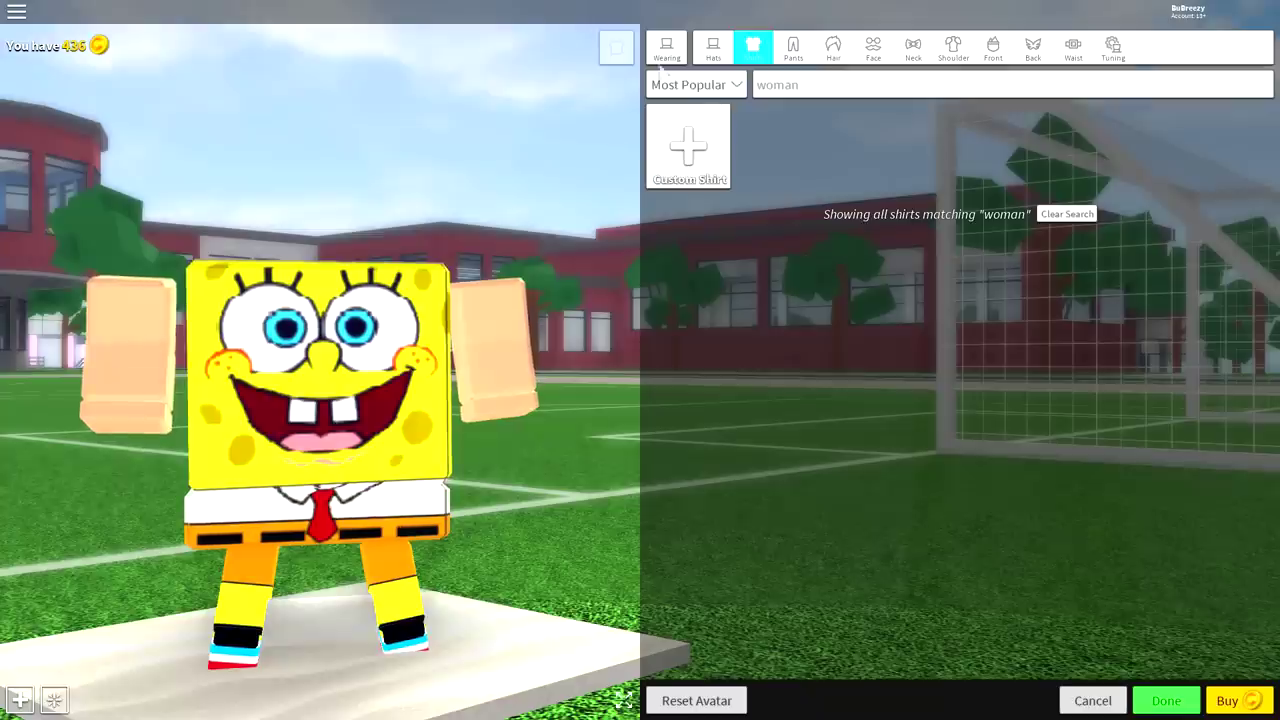
Colour every body part yellow in Body Colors, then brighten it with the custom colour picker.
{"action": "left_click", "coordinate": [668, 50]}
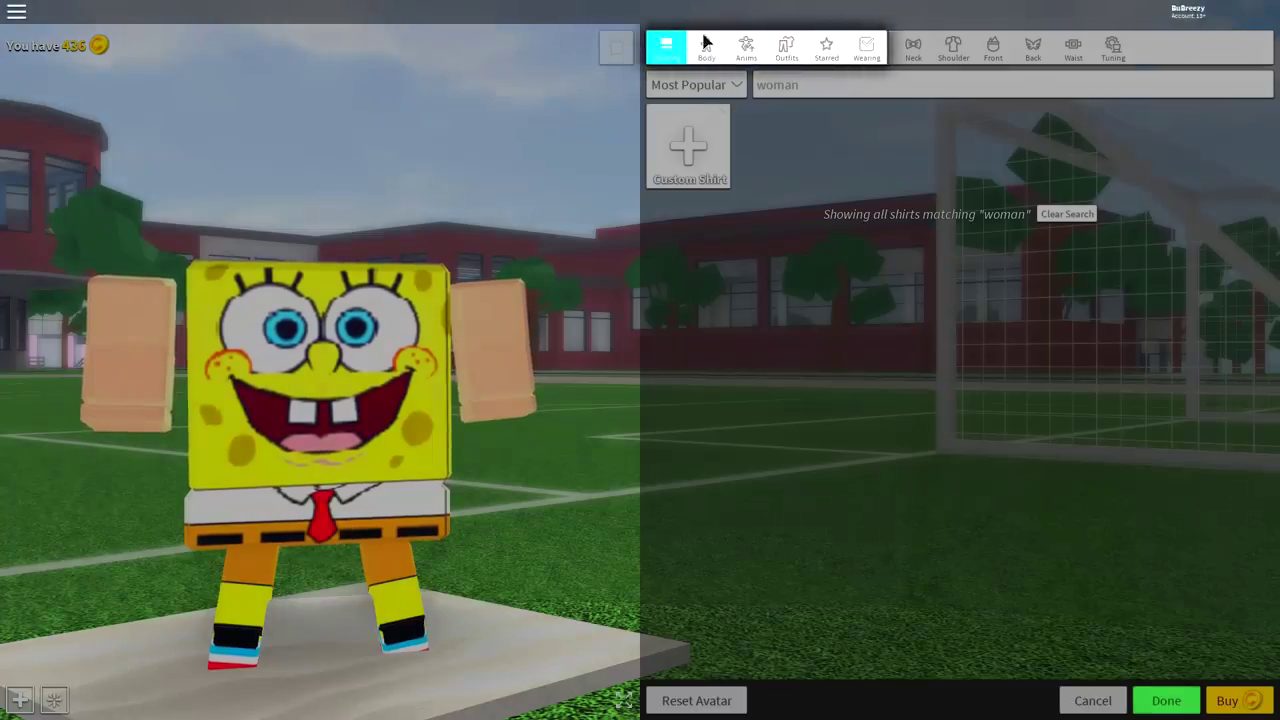
{"action": "left_click", "coordinate": [706, 44]}
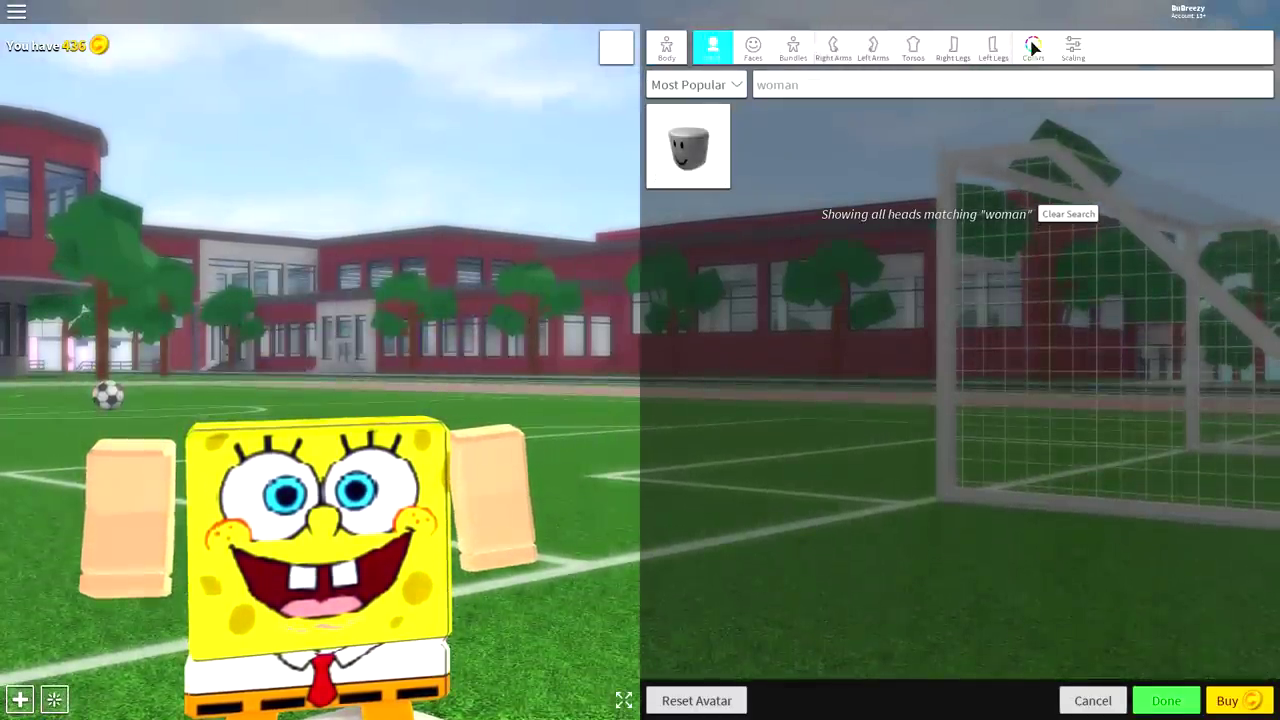
{"action": "left_click", "coordinate": [1034, 46]}
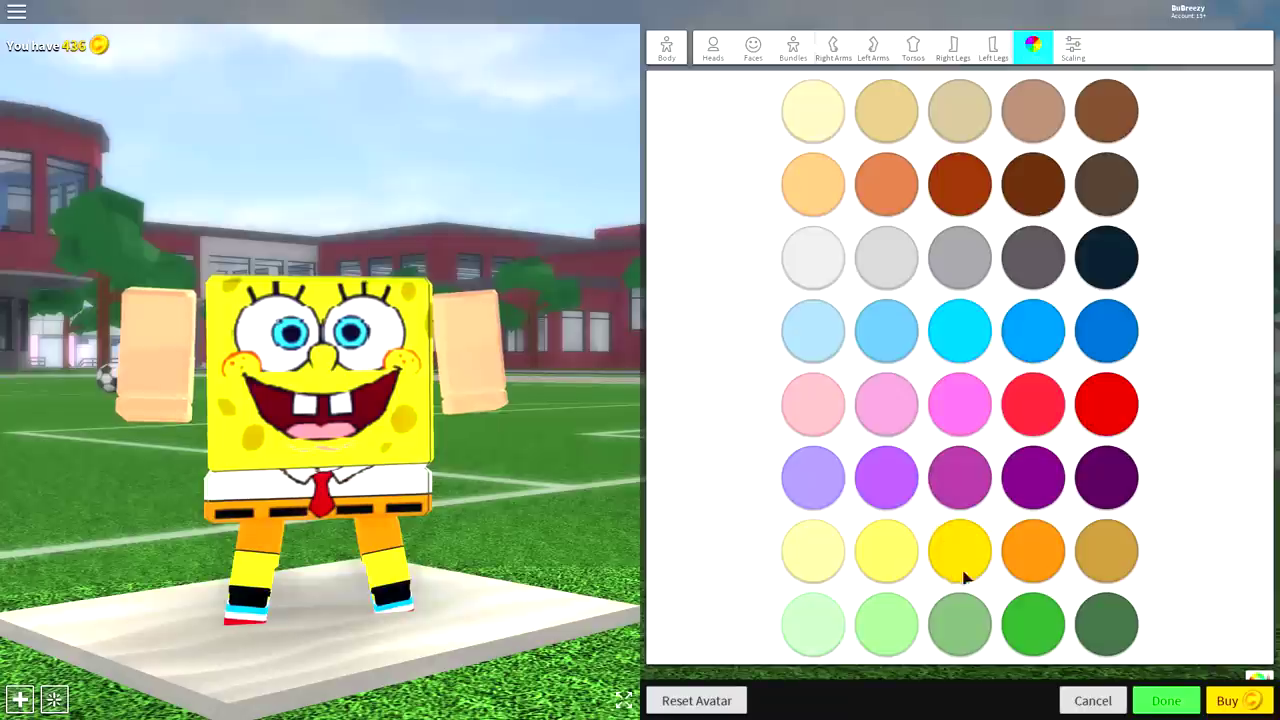
{"action": "left_click", "coordinate": [962, 560]}
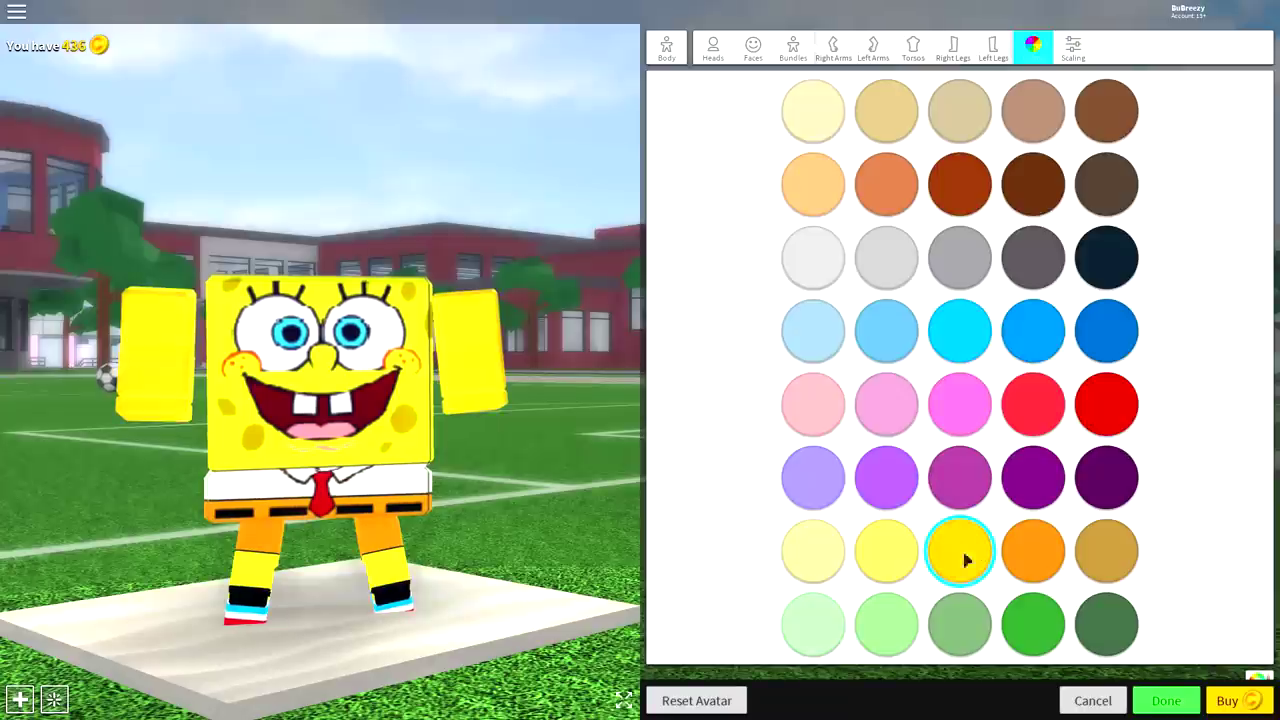
{"action": "left_click", "coordinate": [1258, 664]}
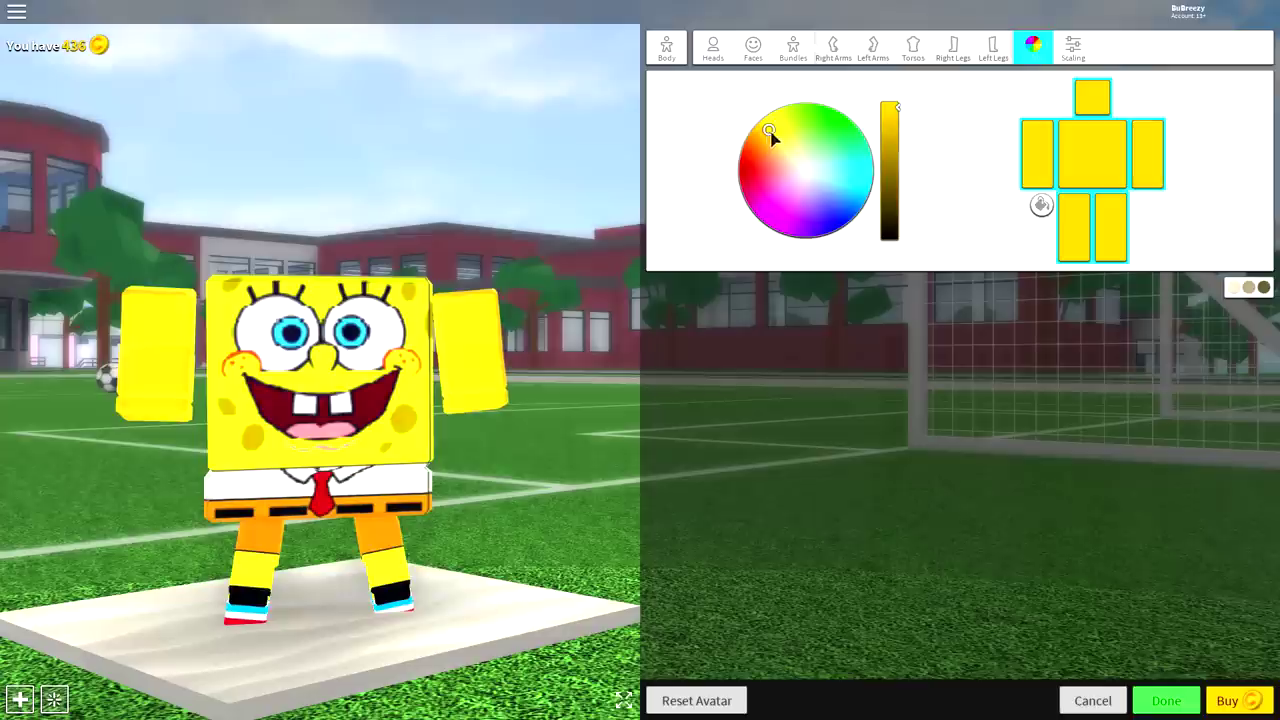
{"action": "left_click", "coordinate": [774, 132]}
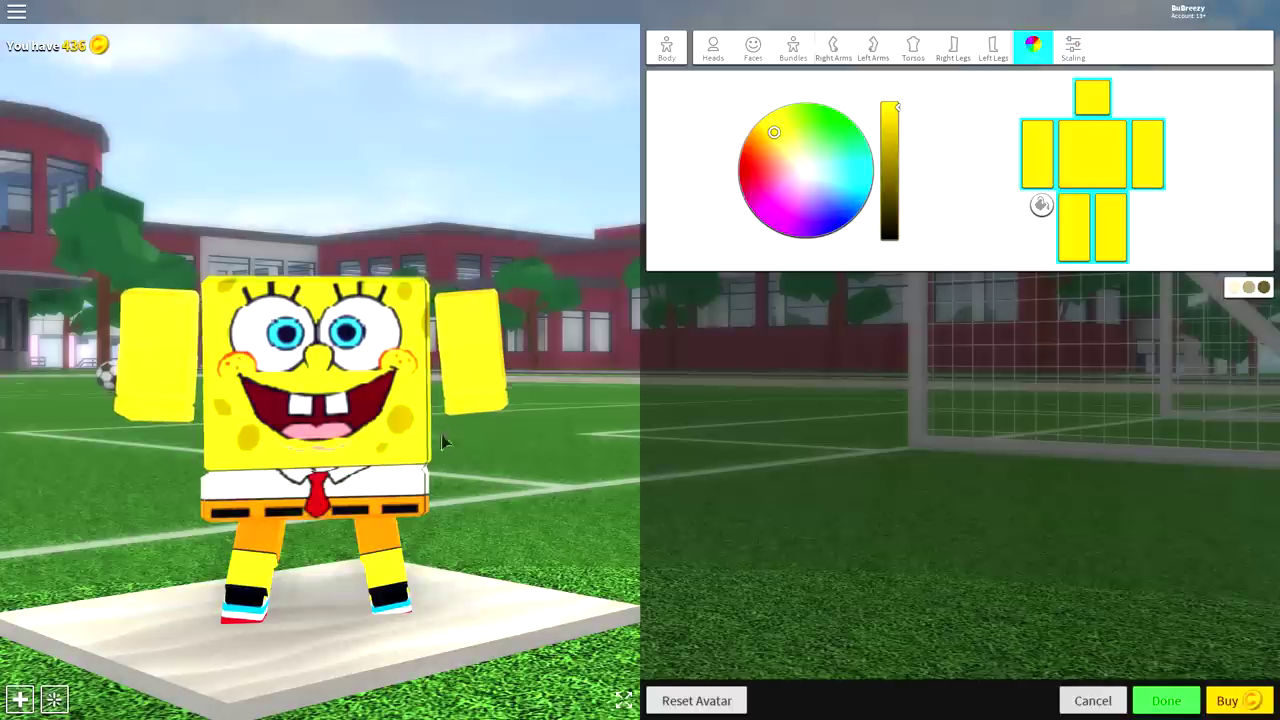
{"action": "left_click_drag", "start_coordinate": [470, 402], "coordinate": [430, 418]}
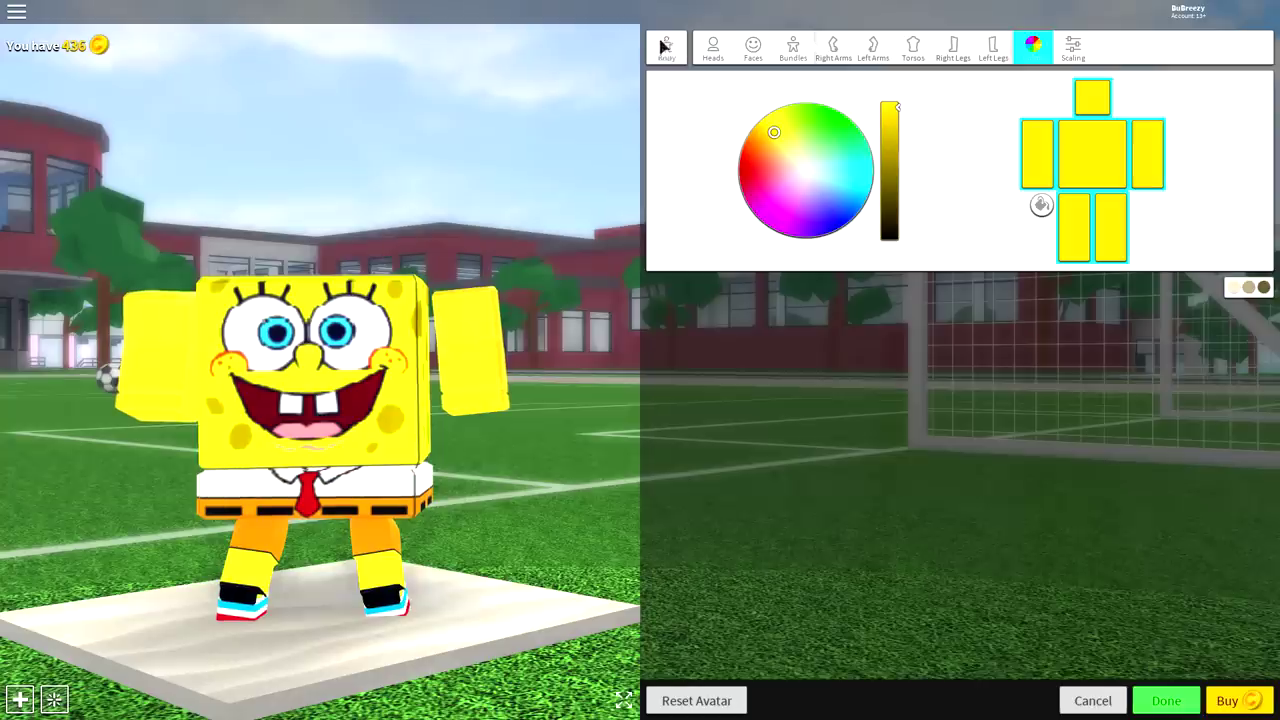
Equip the Snowman Headrow from the Shoulder accessories and bring up its Tuning adjustments.
{"action": "left_click", "coordinate": [666, 48]}
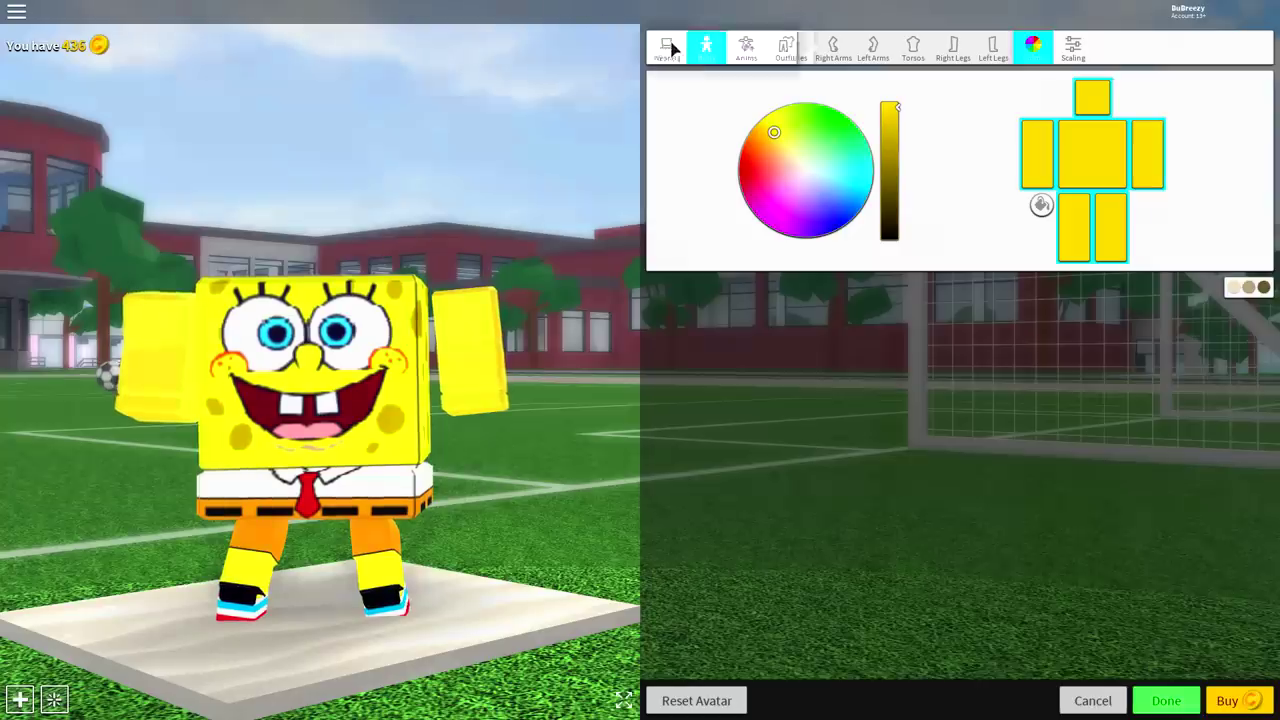
{"action": "left_click", "coordinate": [667, 50]}
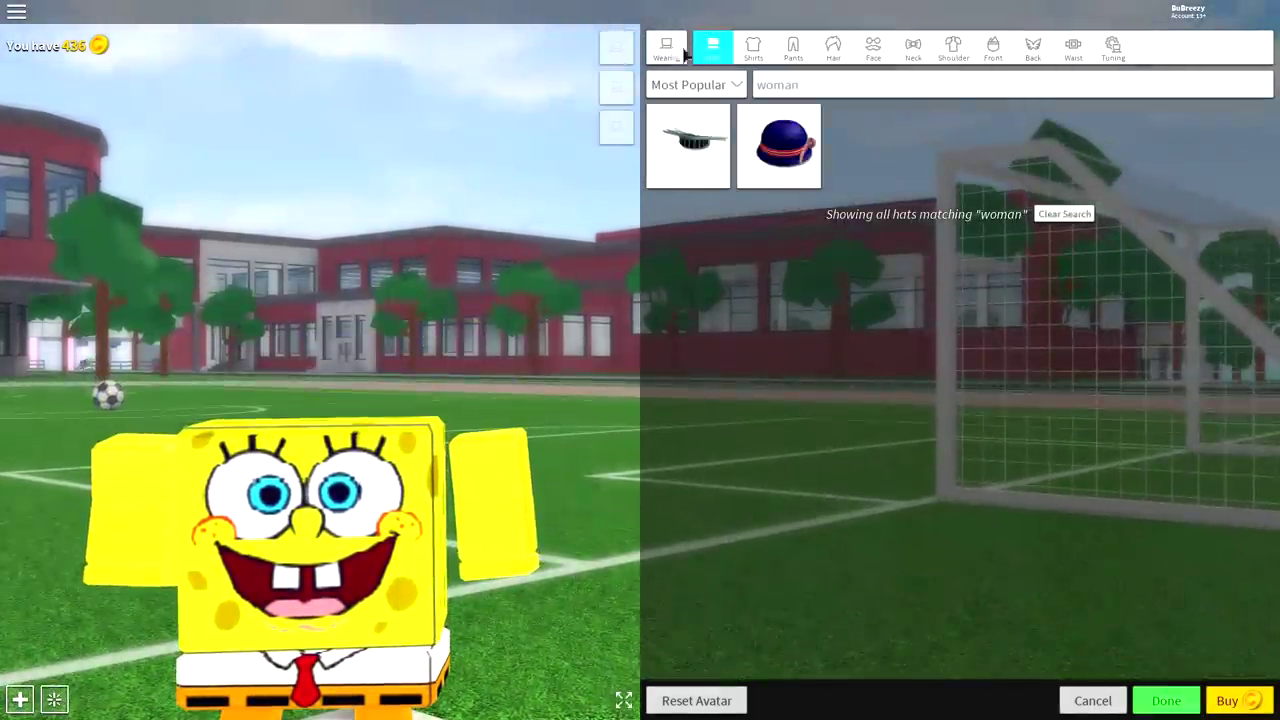
{"action": "left_click", "coordinate": [958, 55]}
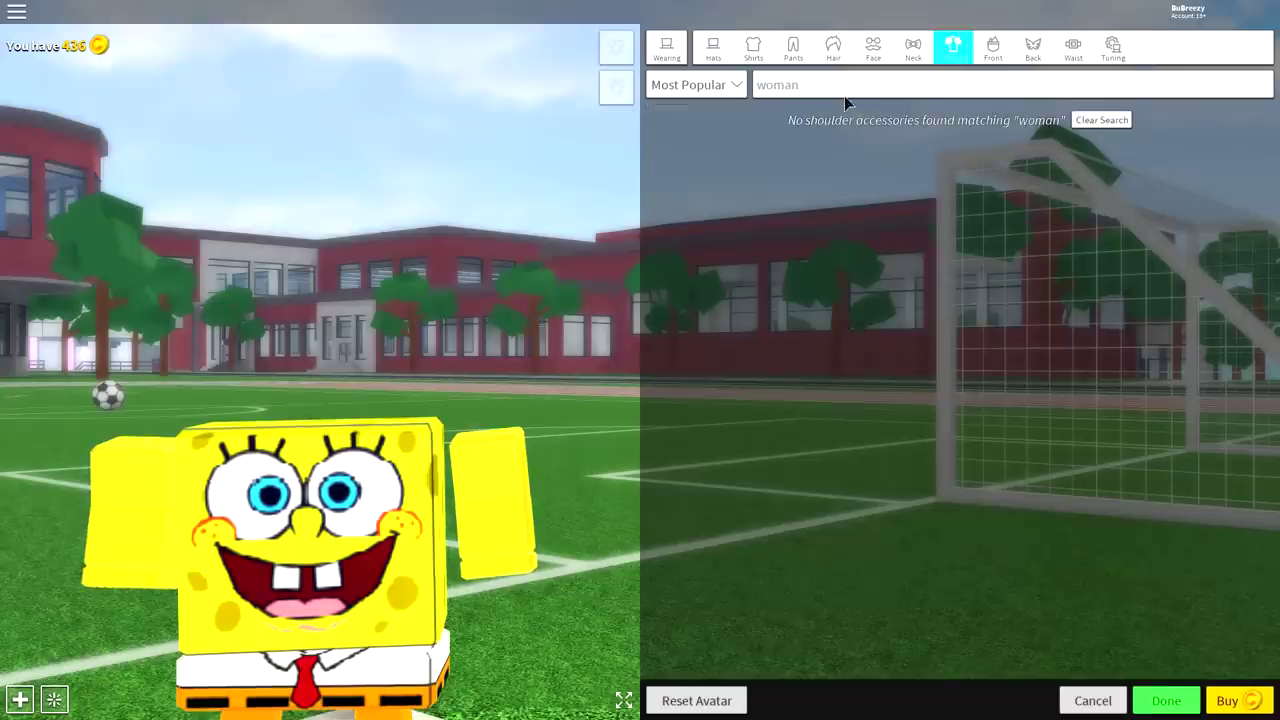
{"action": "scroll", "coordinate": [913, 250], "scroll_direction": "down", "scroll_amount": 3}
{"action": "left_click", "coordinate": [766, 208]}
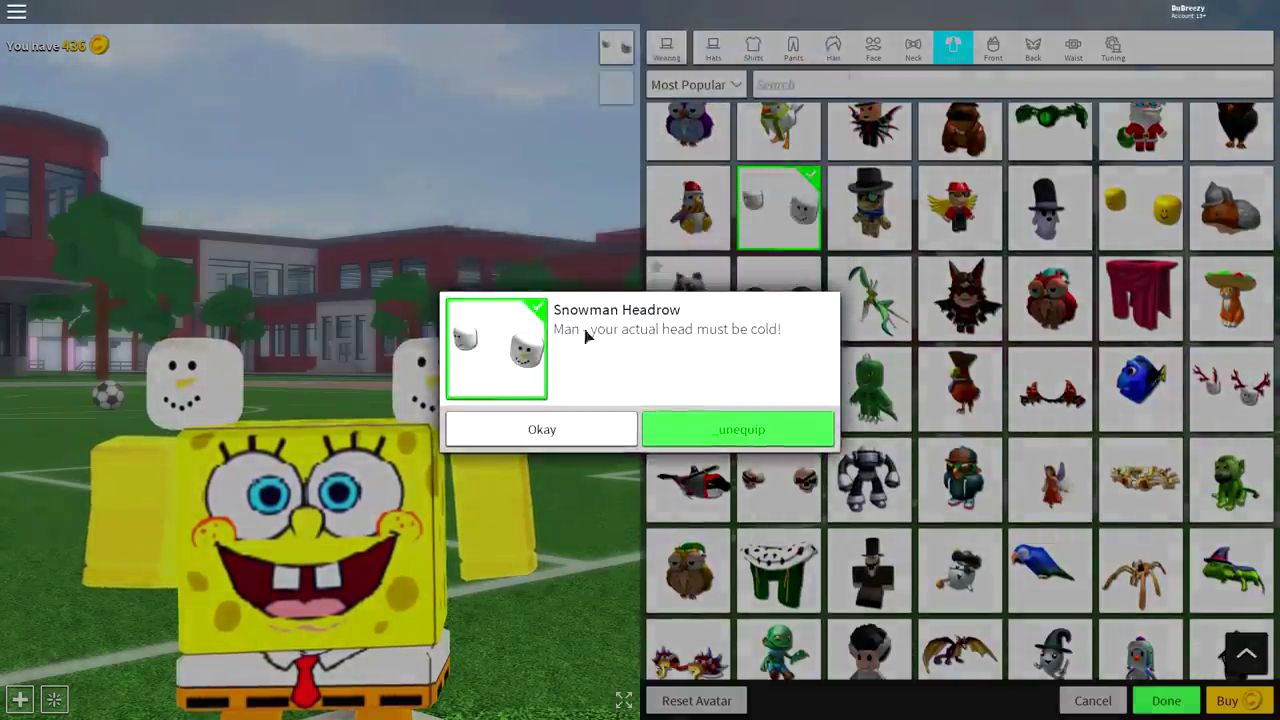
{"action": "left_click", "coordinate": [591, 426]}
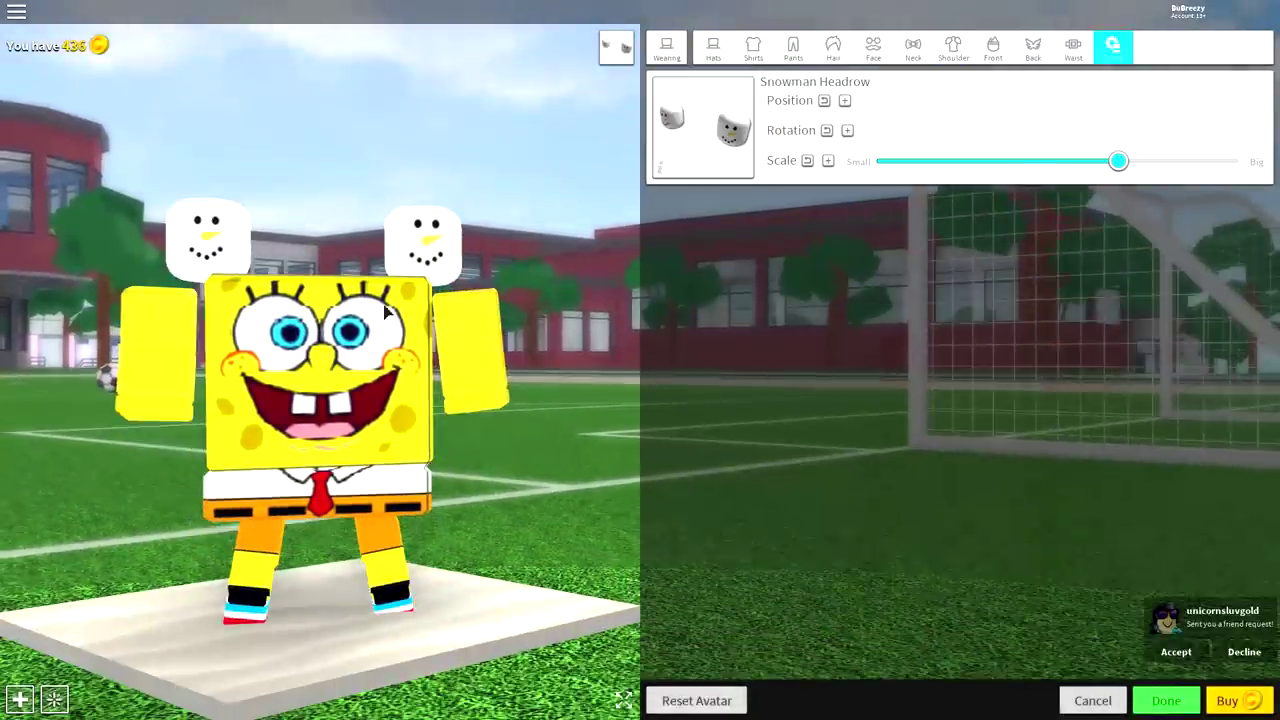
{"action": "left_click", "coordinate": [1113, 50]}
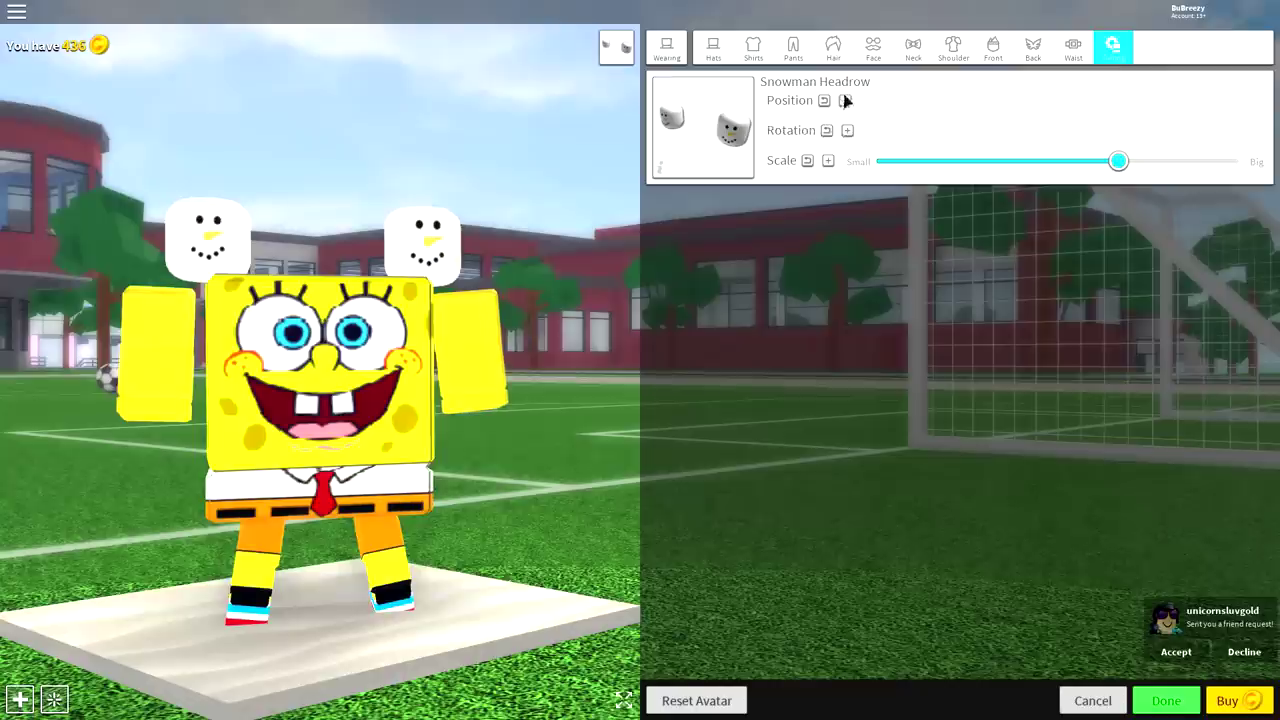
Set the Snowman Headrow's rotation and position Down to minimum and its scale to maximum.
{"action": "left_click", "coordinate": [848, 131]}
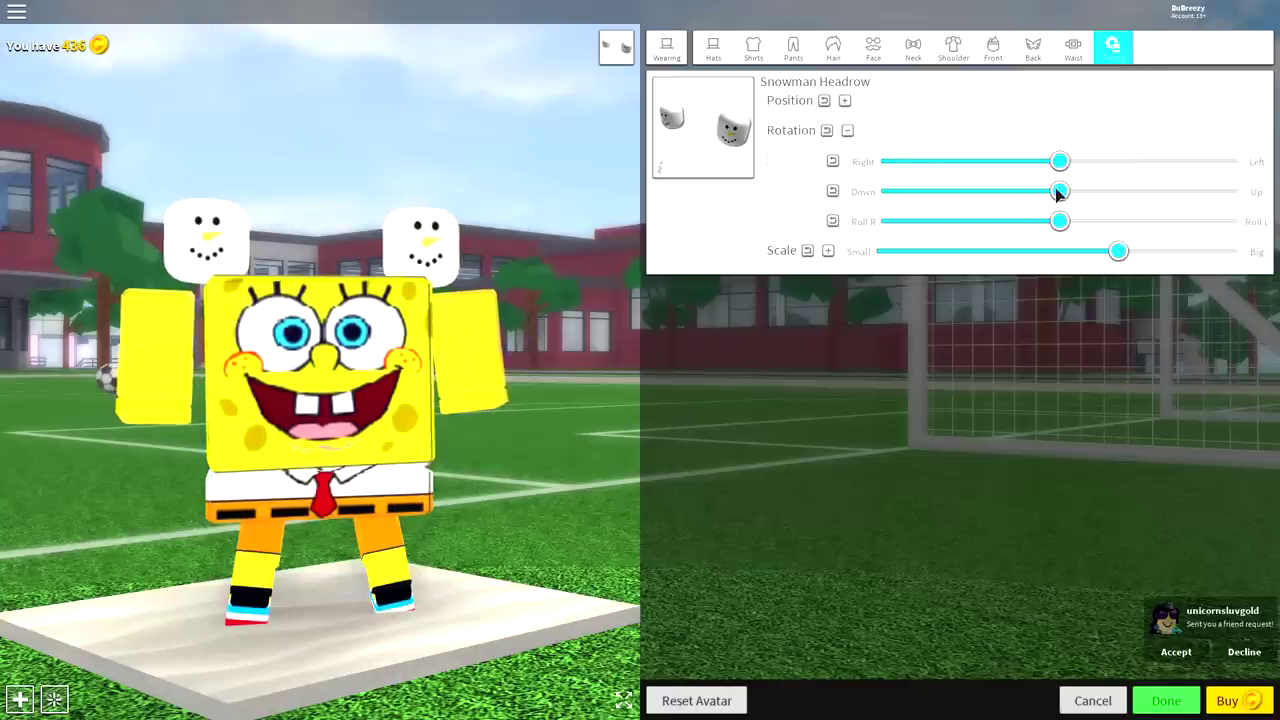
{"action": "left_click_drag", "start_coordinate": [1055, 193], "coordinate": [779, 217]}
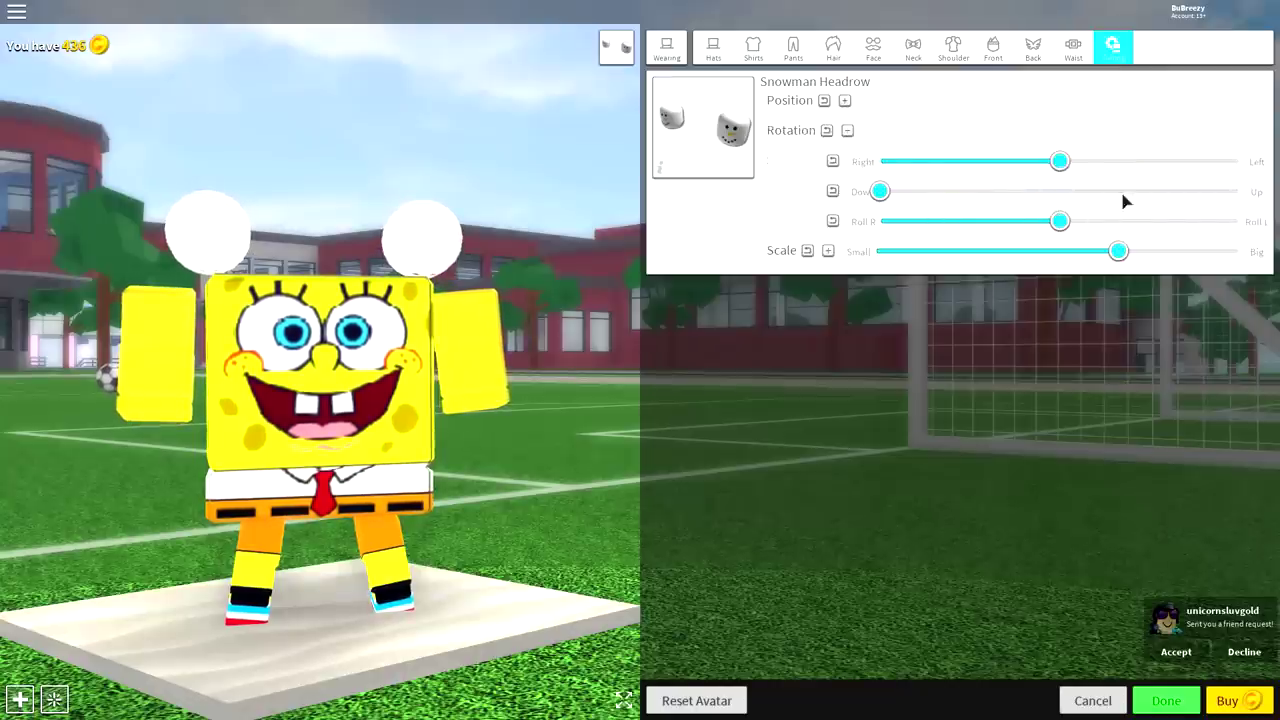
{"action": "left_click", "coordinate": [848, 131]}
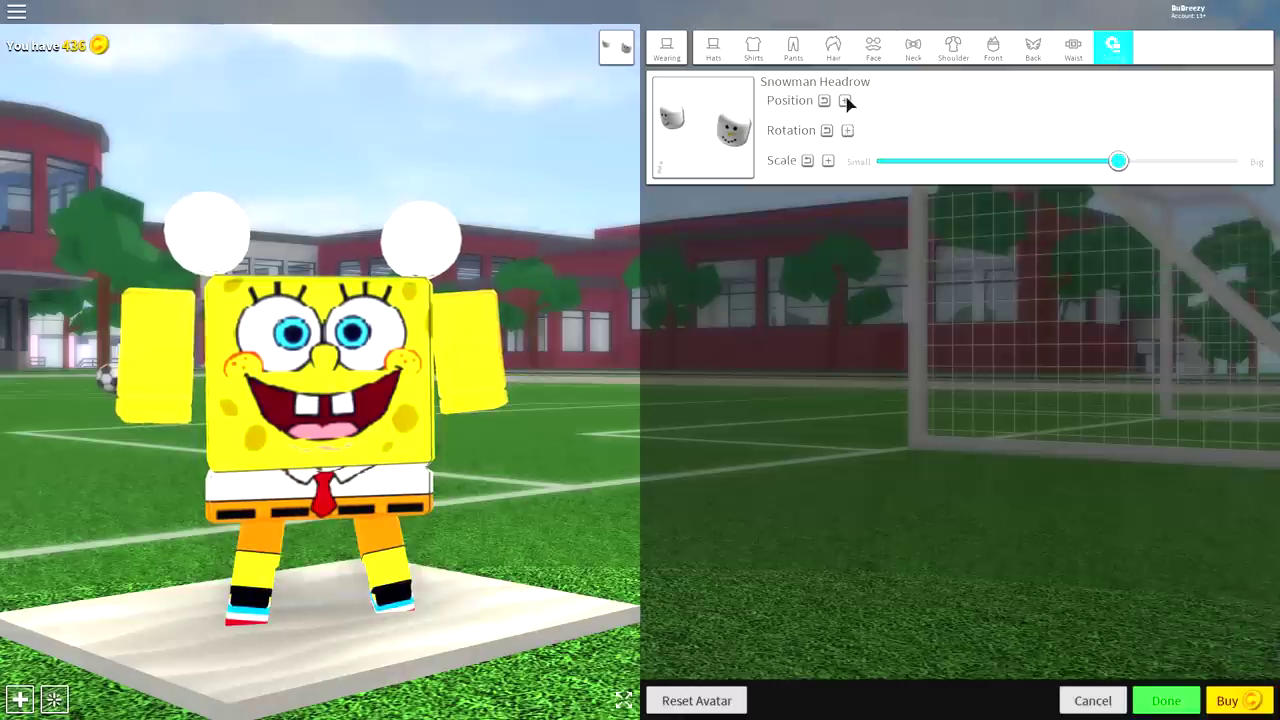
{"action": "left_click", "coordinate": [845, 101]}
{"action": "left_click_drag", "start_coordinate": [1060, 161], "coordinate": [772, 203]}
{"action": "left_click_drag", "start_coordinate": [1117, 252], "coordinate": [1110, 289]}
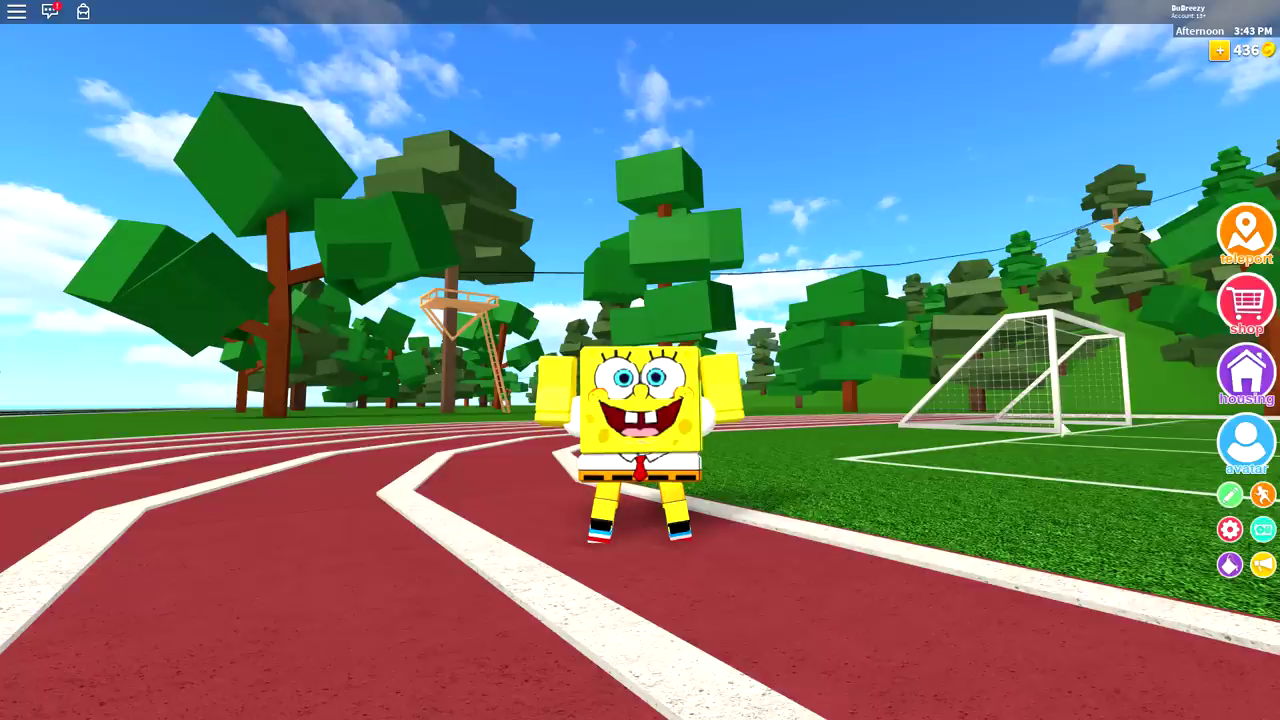
Zoom the camera in on the finished SpongeBob avatar standing on the track.
{"action": "scroll", "coordinate": [1163, 485], "scroll_direction": "up", "scroll_amount": 2}
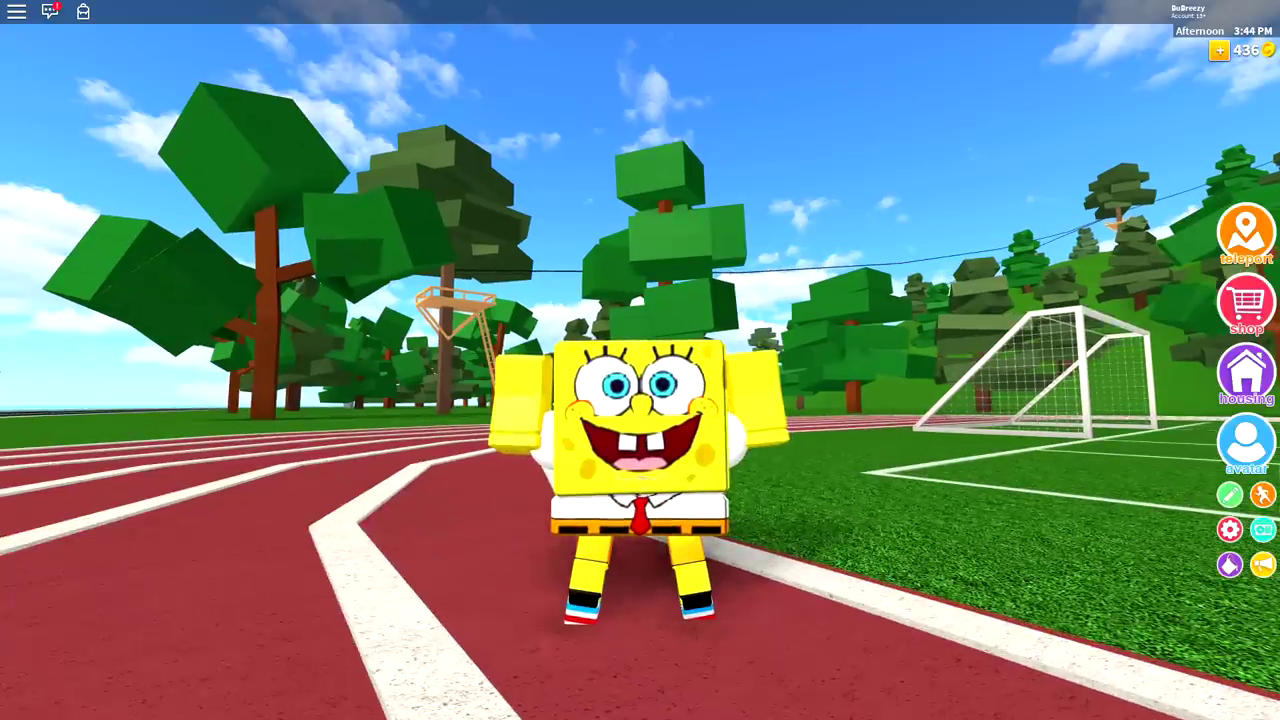